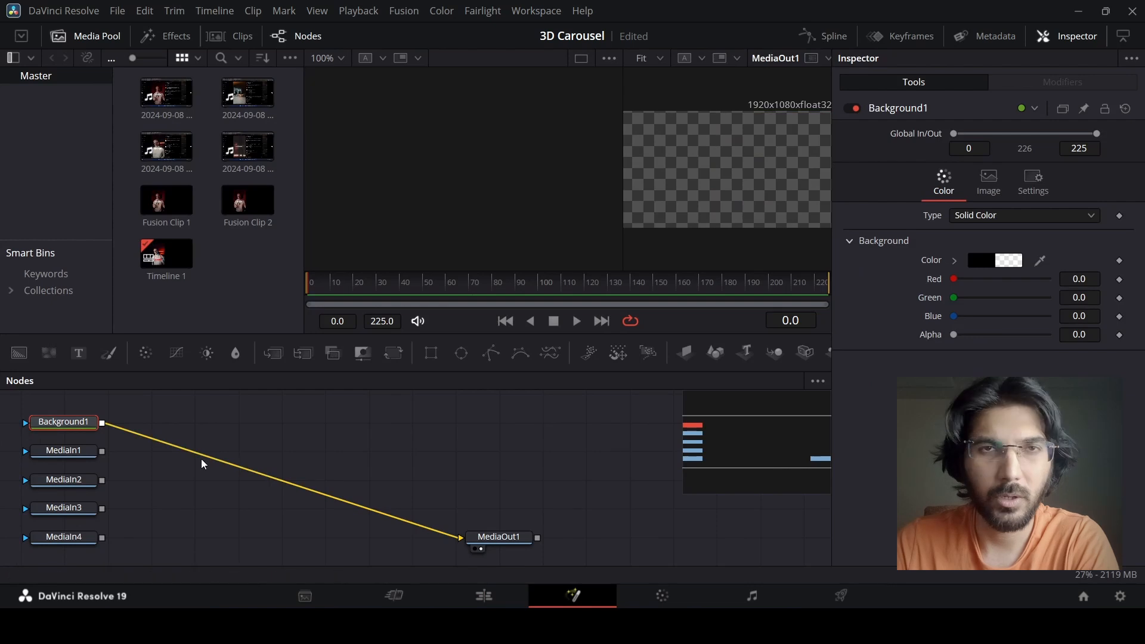
Delete the Background1 node and attach an Image Plane 3D node to each of the four MediaIn nodes.
key("Delete")
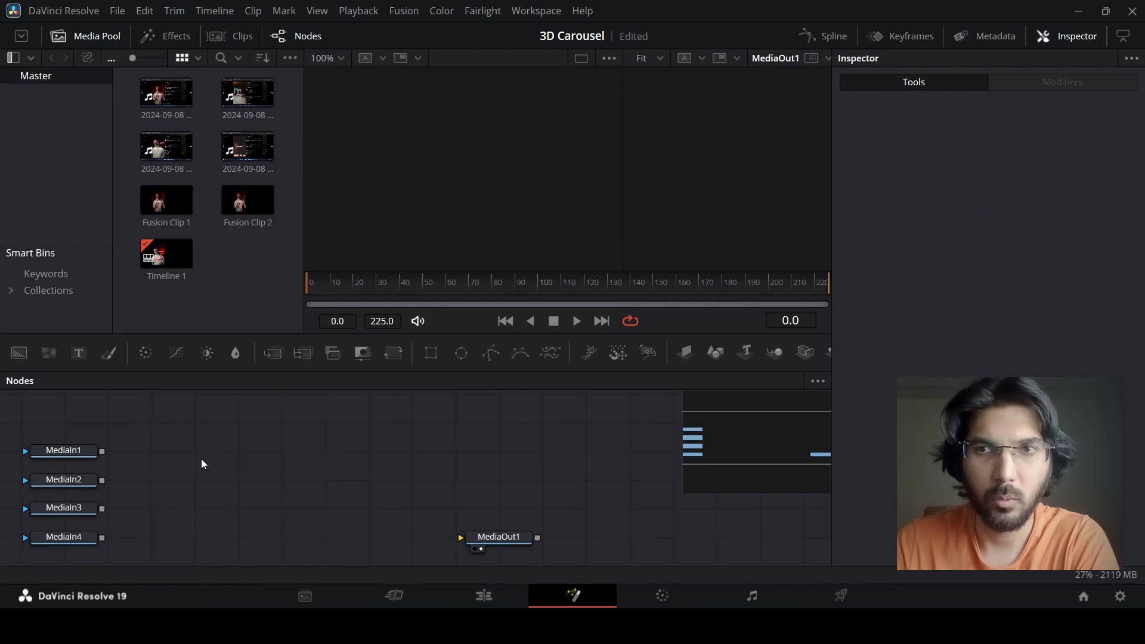
left_click(81, 451)
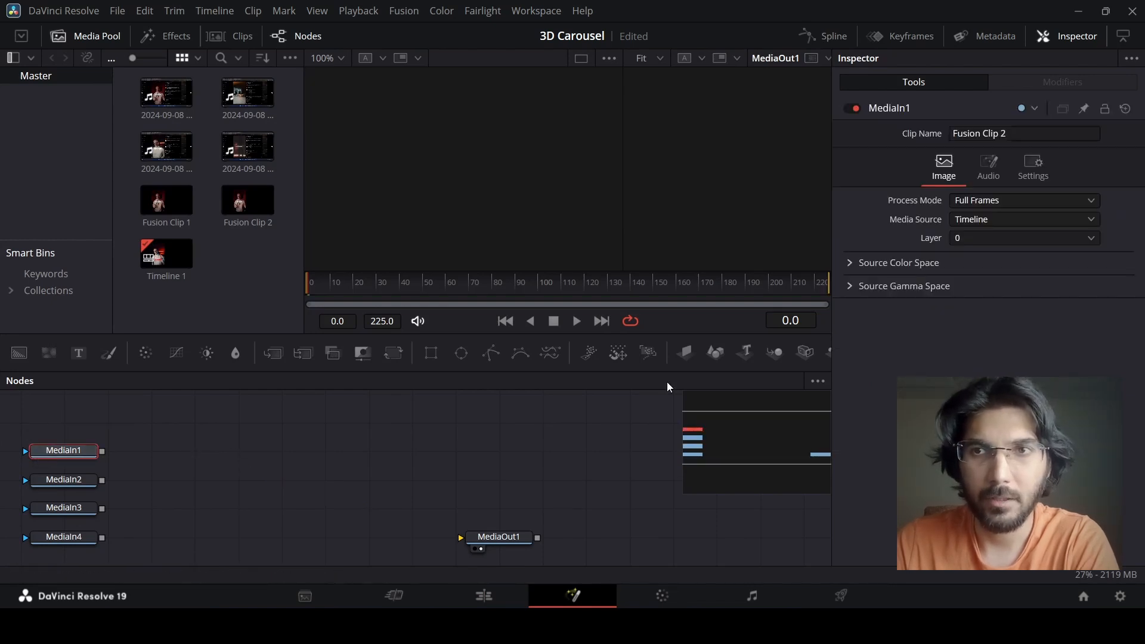
left_click(685, 353)
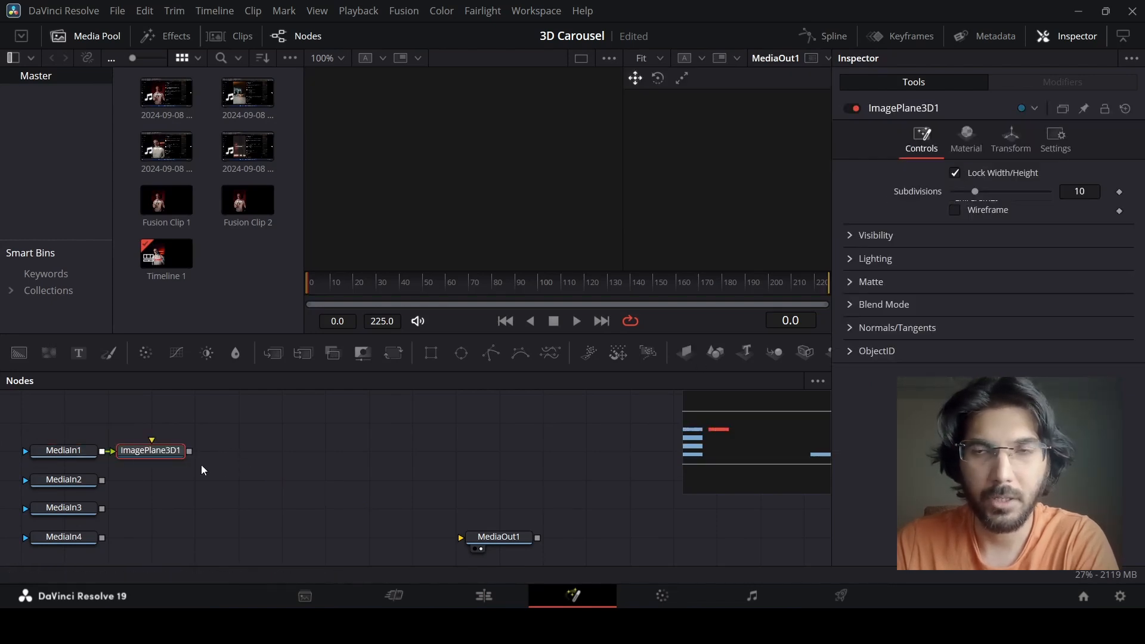
left_click(692, 353)
left_click(81, 510)
left_click(685, 352)
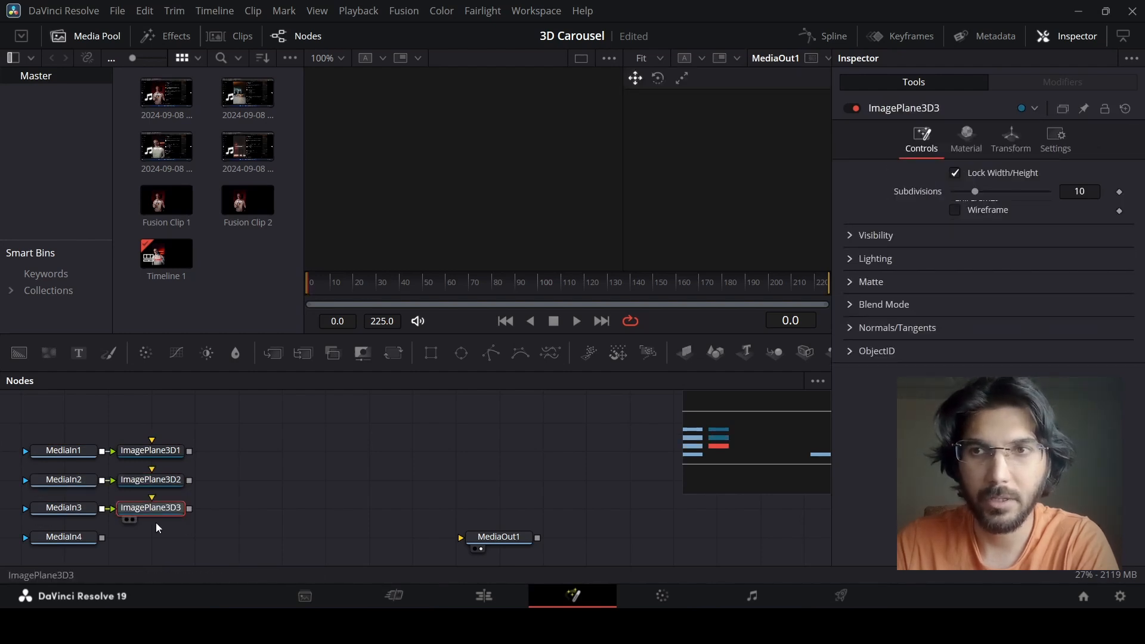
left_click(64, 537)
left_click(687, 352)
left_click(334, 489)
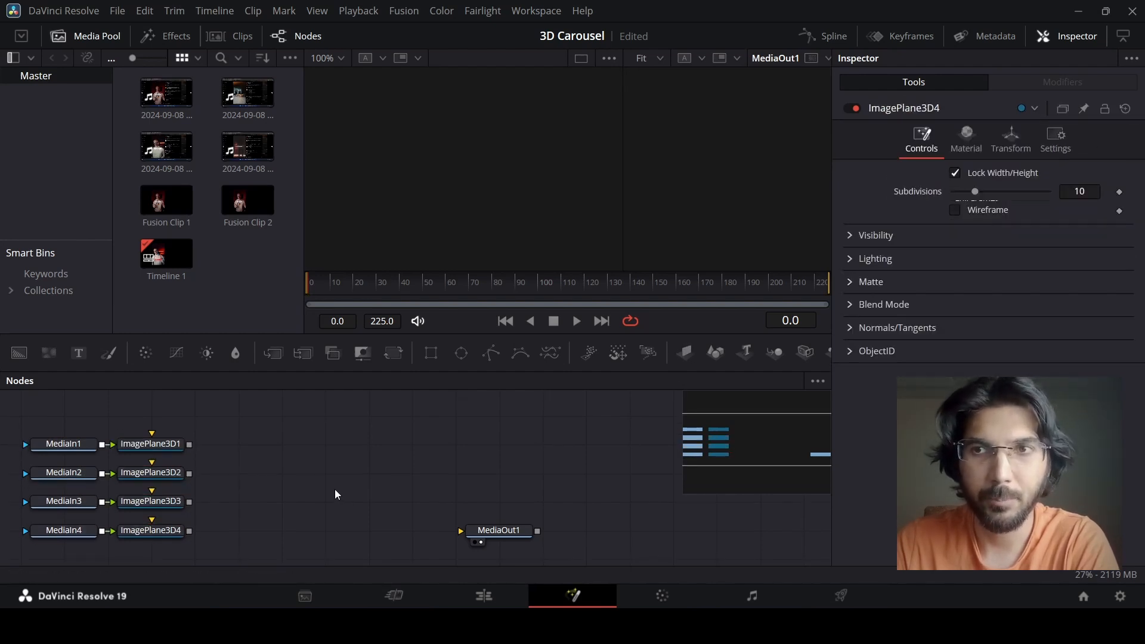
Add a Merge 3D node after ImagePlane3D1 and connect the other three image planes to it.
left_click(166, 445)
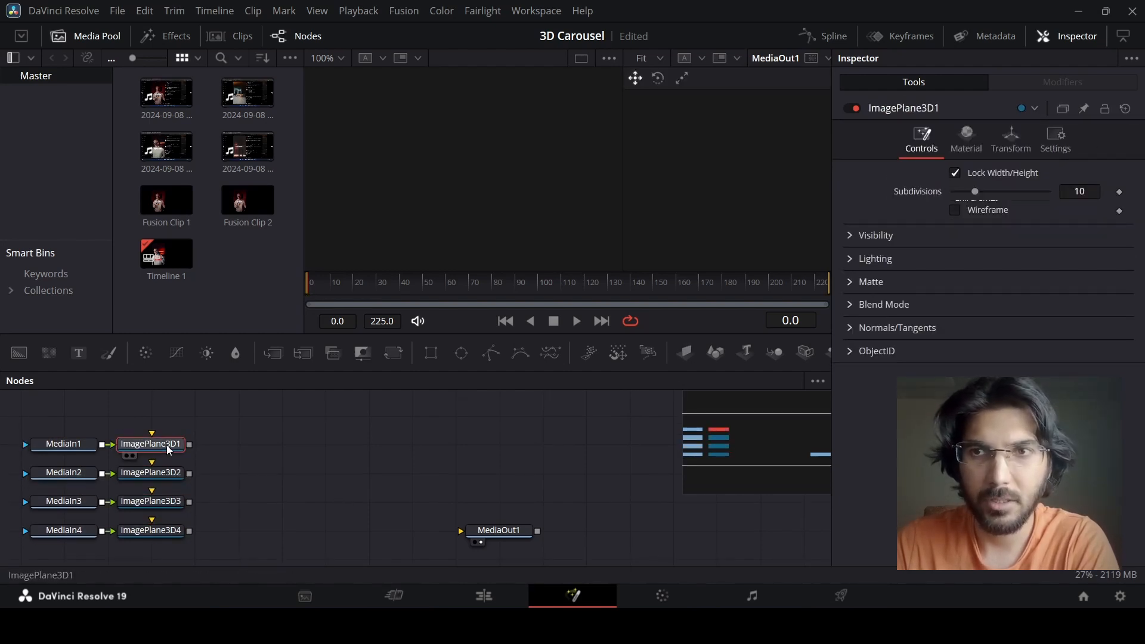
left_click(774, 353)
left_click(179, 473)
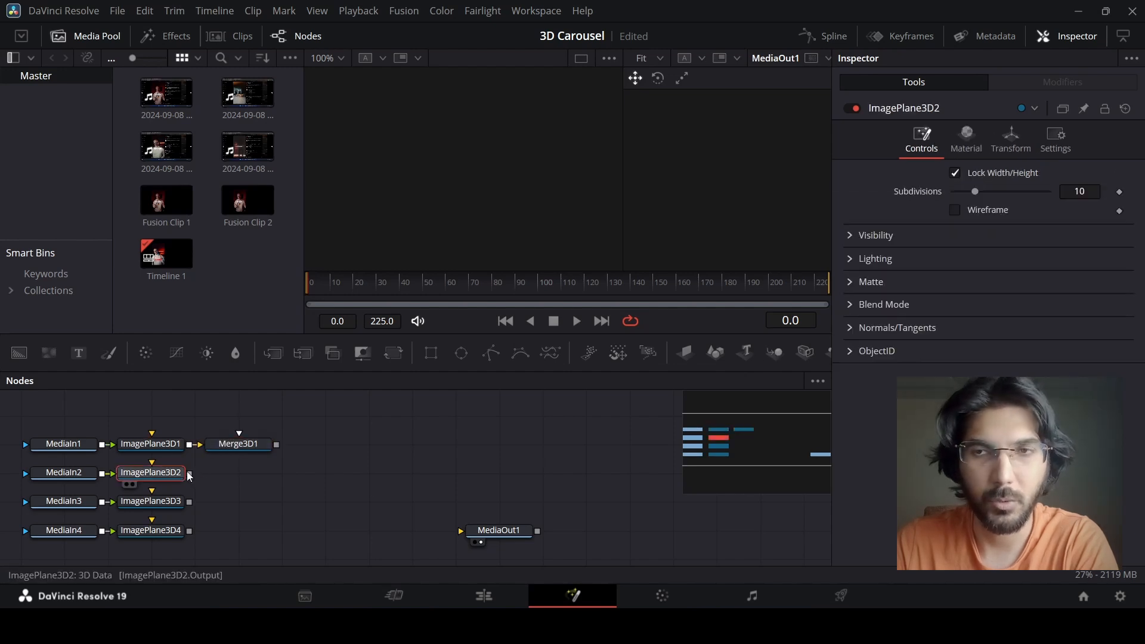
left_click_drag(190, 473, 243, 444)
left_click_drag(191, 501, 260, 450)
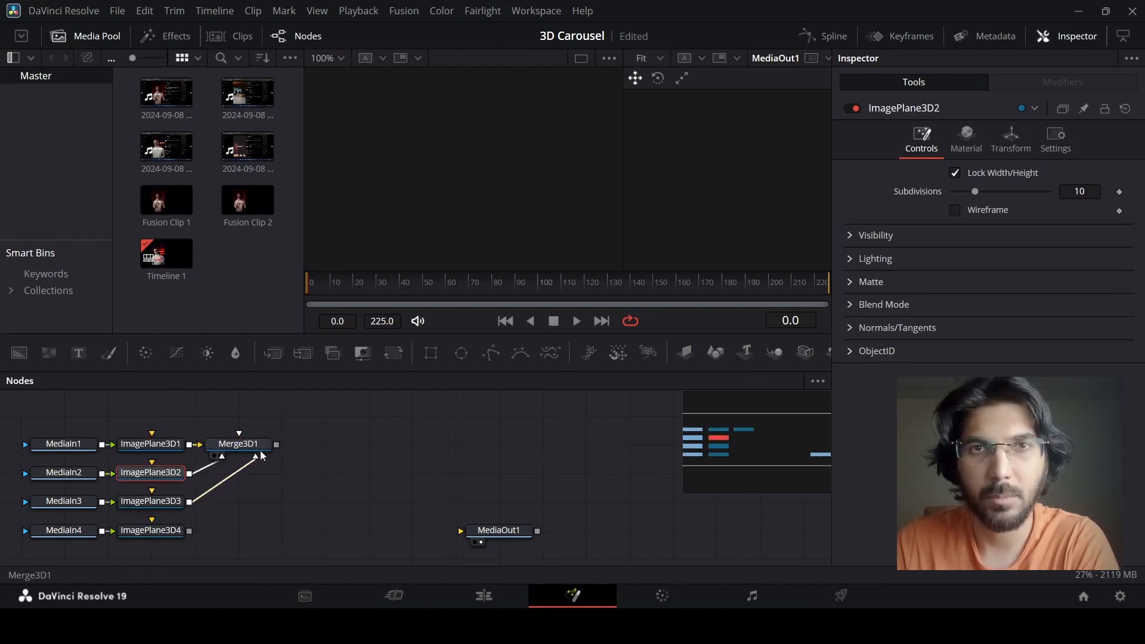
left_click_drag(190, 531, 206, 527)
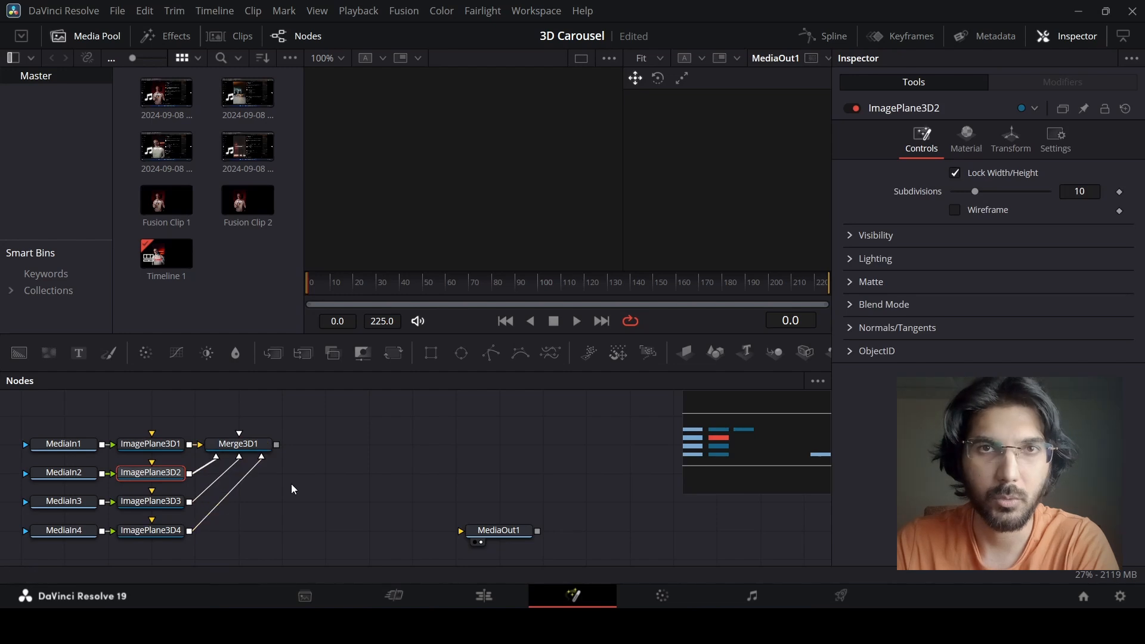
Add a Transform 3D node after the Merge3D1 node.
left_click(257, 445)
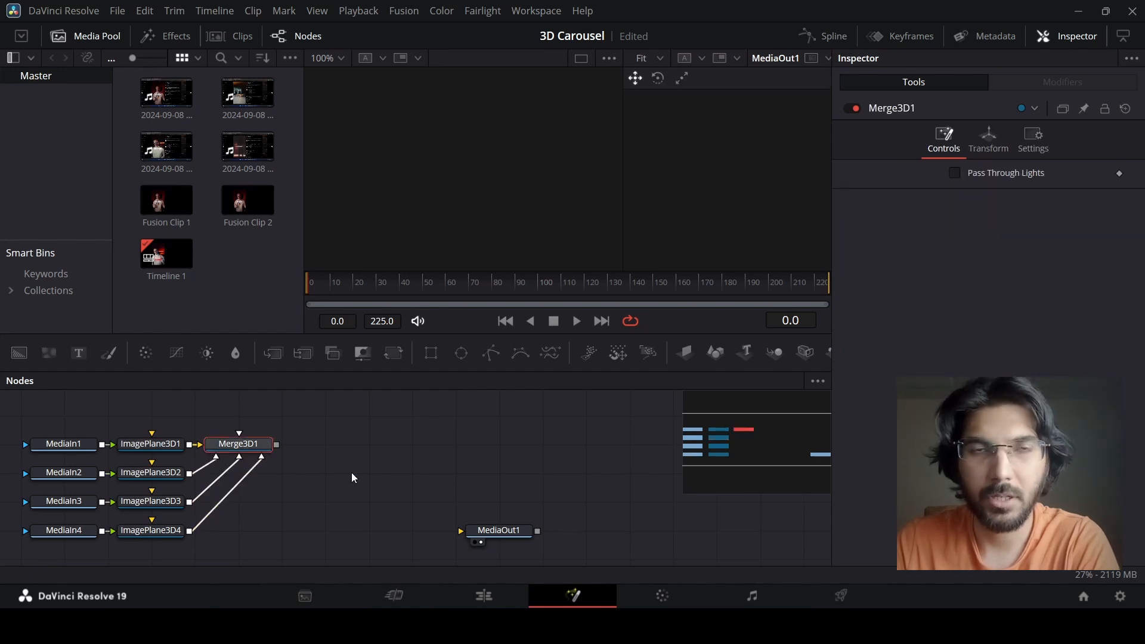
key("shift+space")
type("tr")
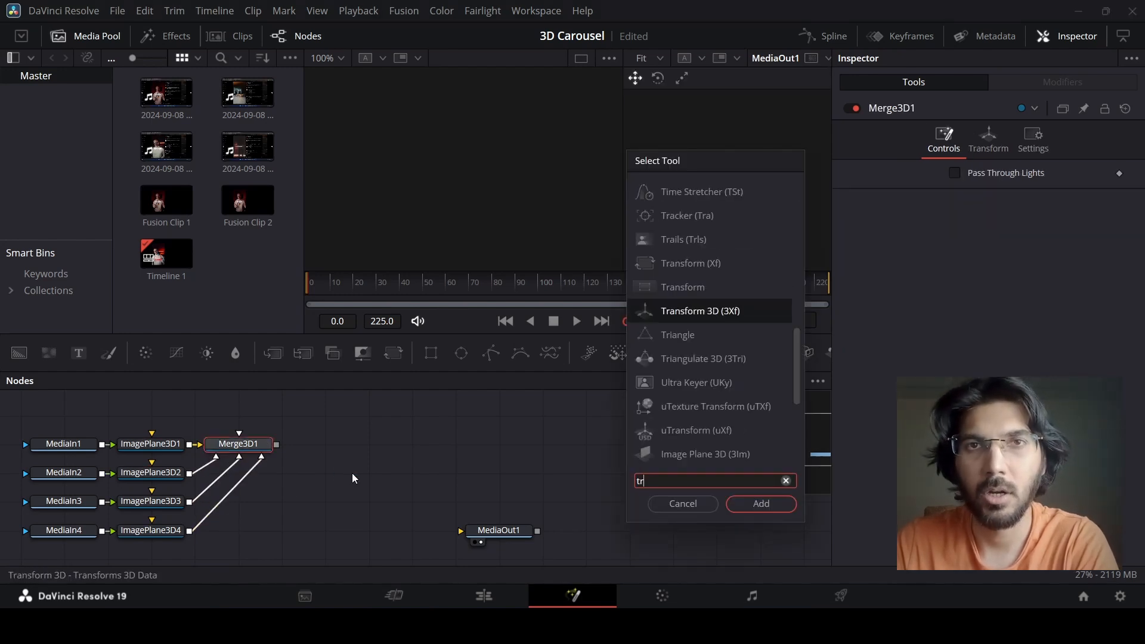
key("Return")
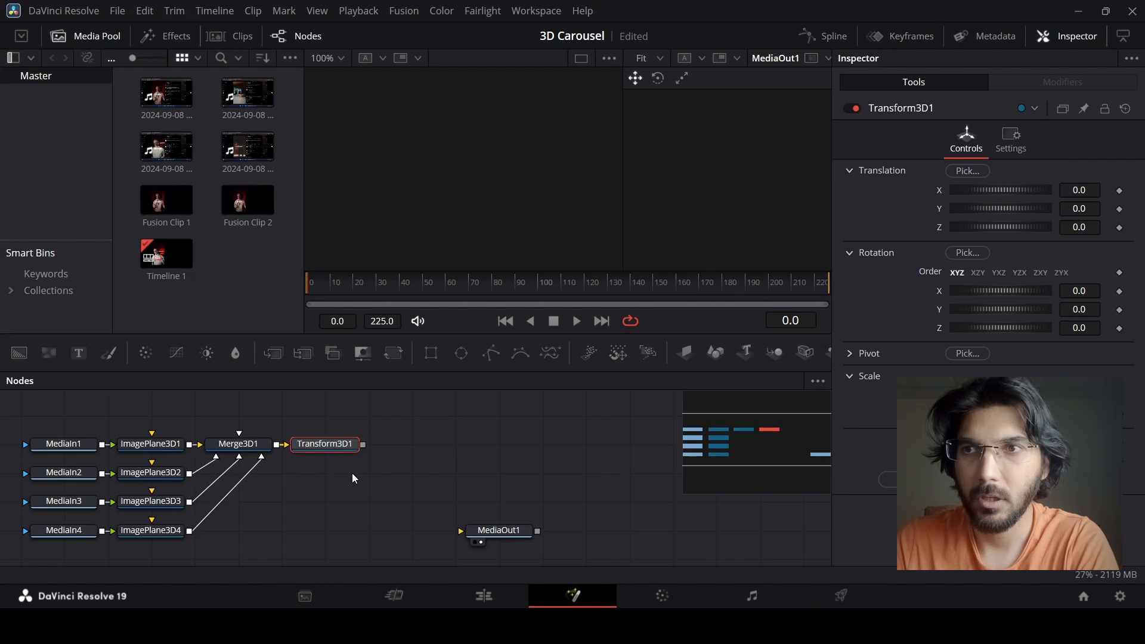
Add a Renderer 3D node after the Transform3D1 node and connect its output to MediaOut1.
key("shift+space")
type("render")
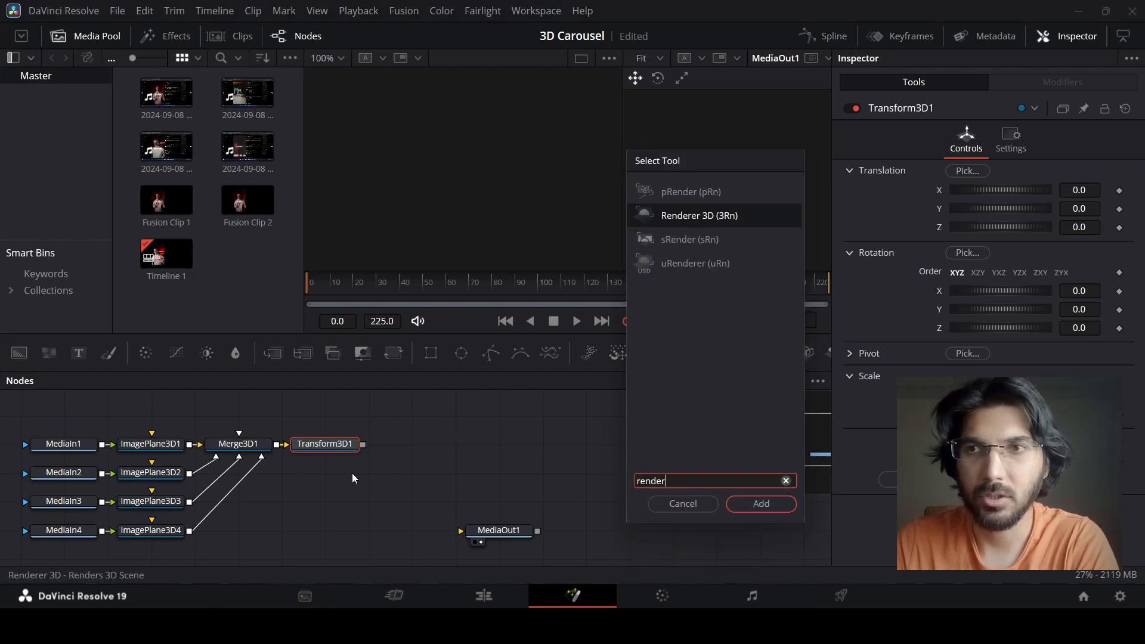
key("Return")
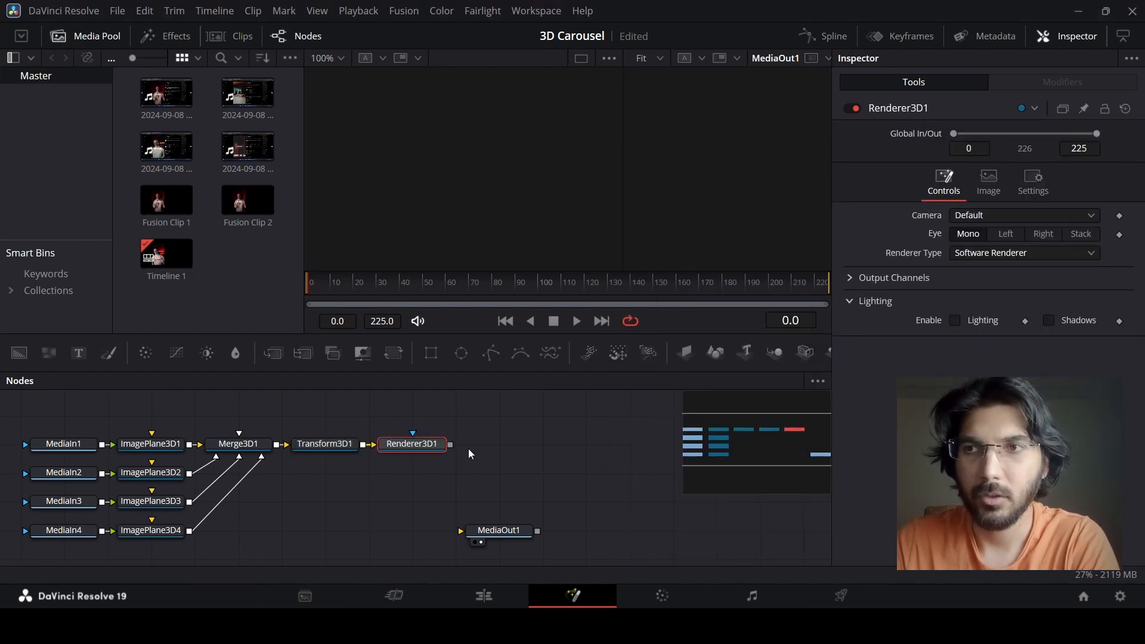
left_click_drag(450, 445, 462, 530)
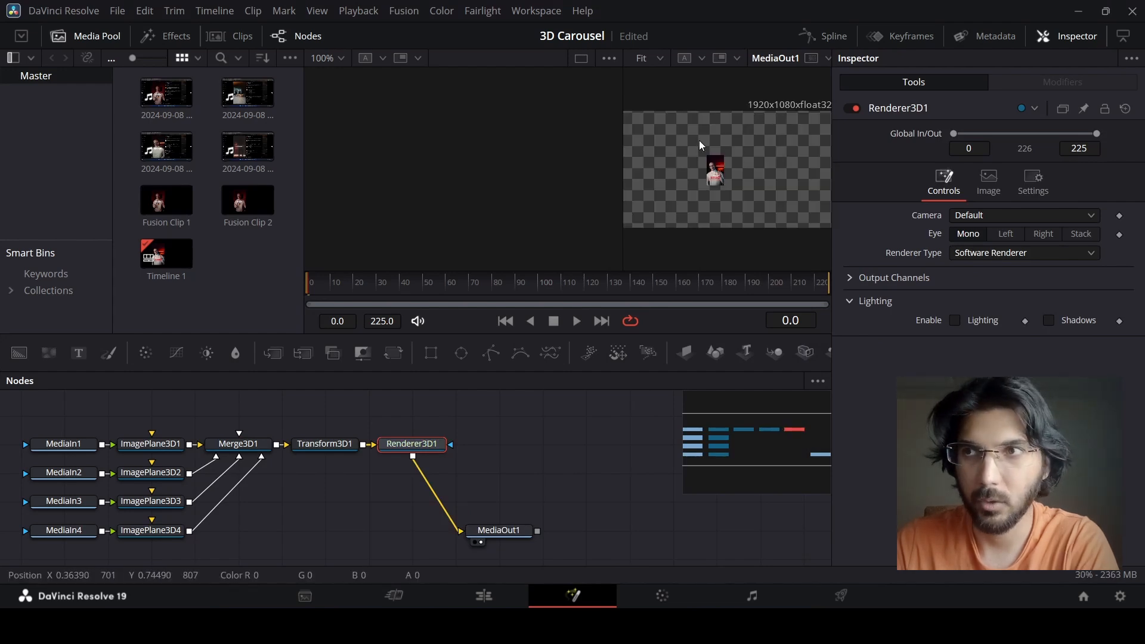
Show Merge3D1 in the first viewer and move ImagePlane3D1 sideways along positive X, beside the other stacked planes.
left_click(247, 453)
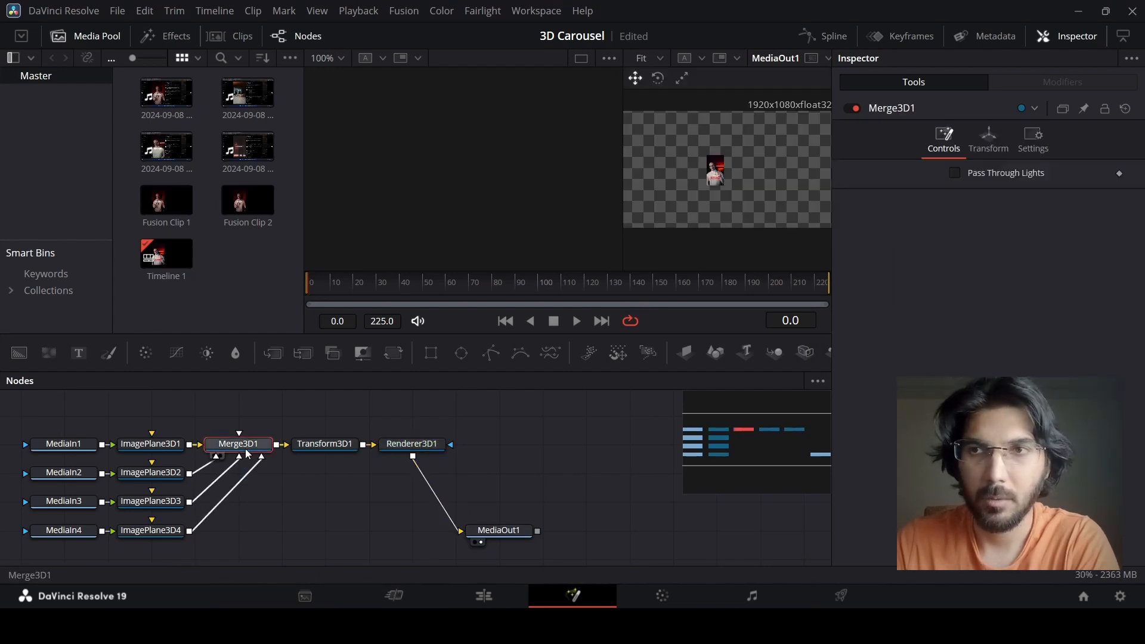
key("1")
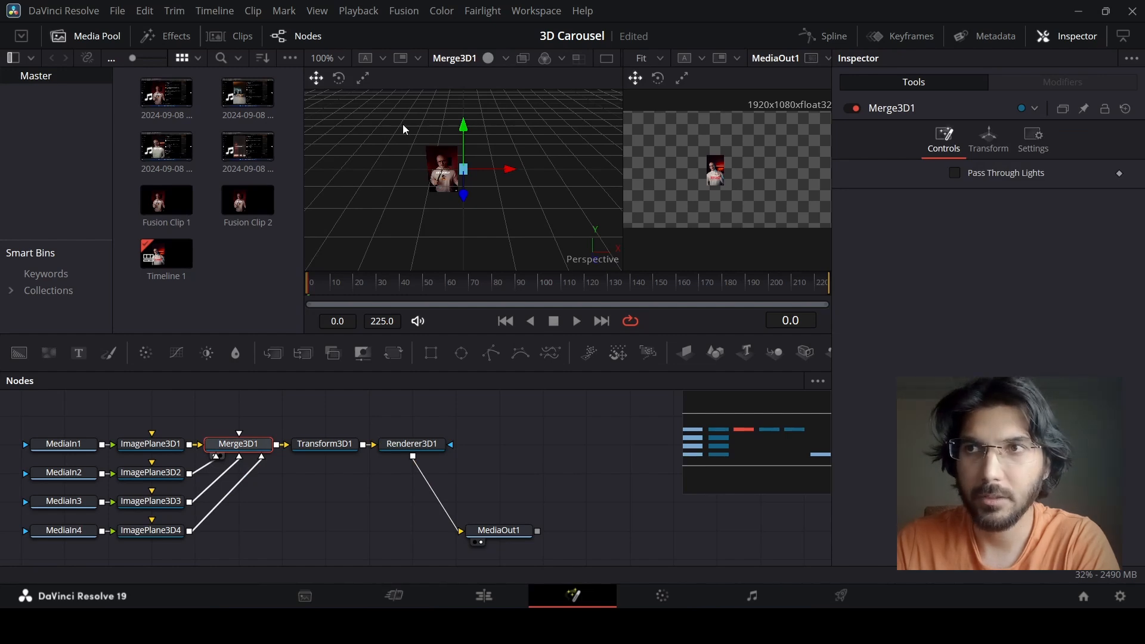
left_click(156, 446)
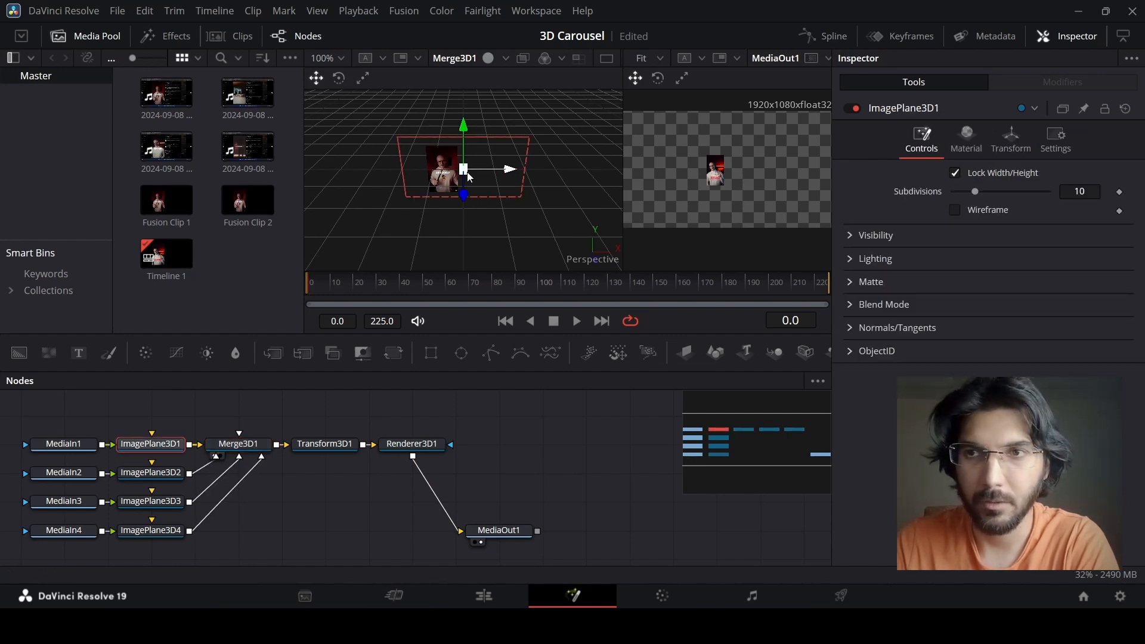
left_click_drag(509, 170, 540, 176)
Move ImagePlane3D2 slightly forward to about 0.03 on Z and set its Y rotation to 23.5.
left_click(169, 475)
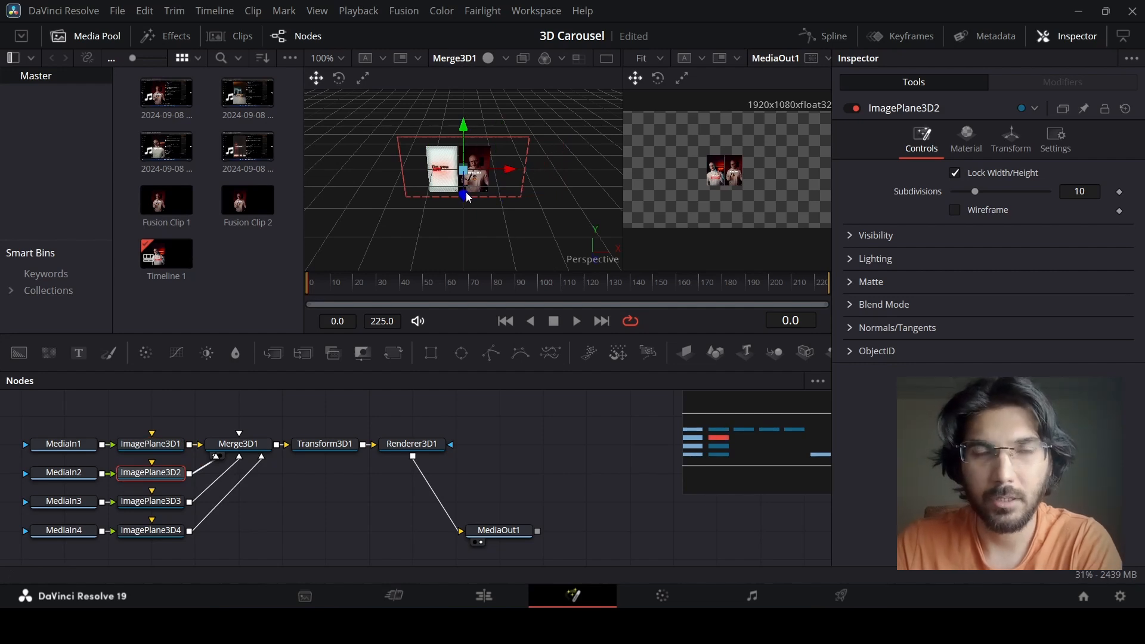
left_click_drag(465, 199, 467, 203)
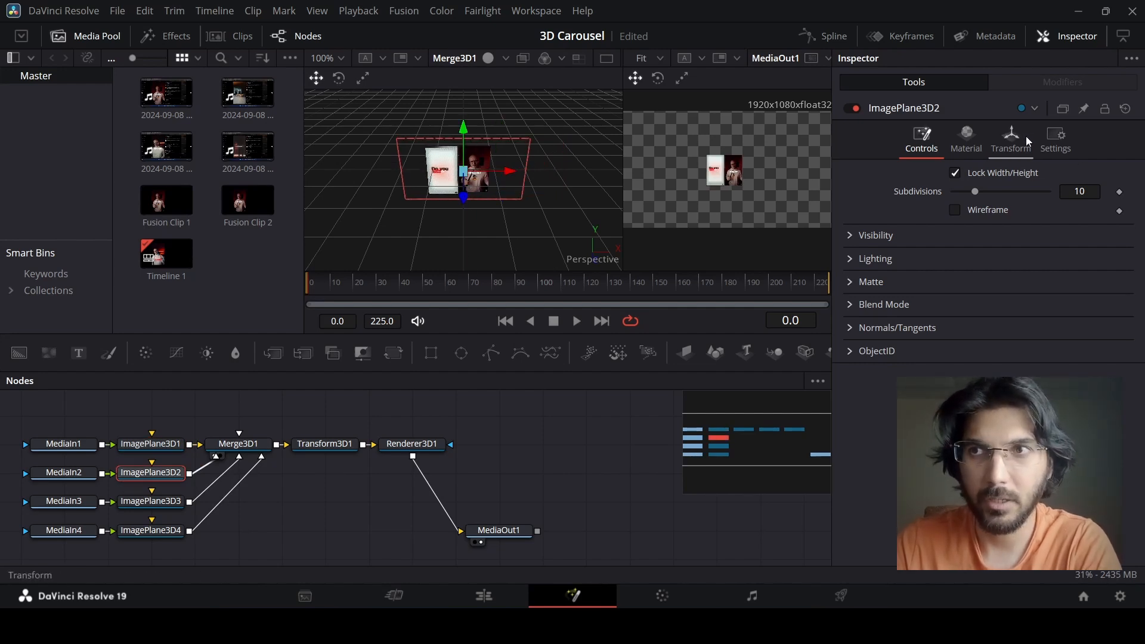
left_click(1012, 140)
mouse_move(993, 310)
left_mouse_down()
mouse_move(1018, 308)
mouse_move(1007, 309)
left_mouse_up()
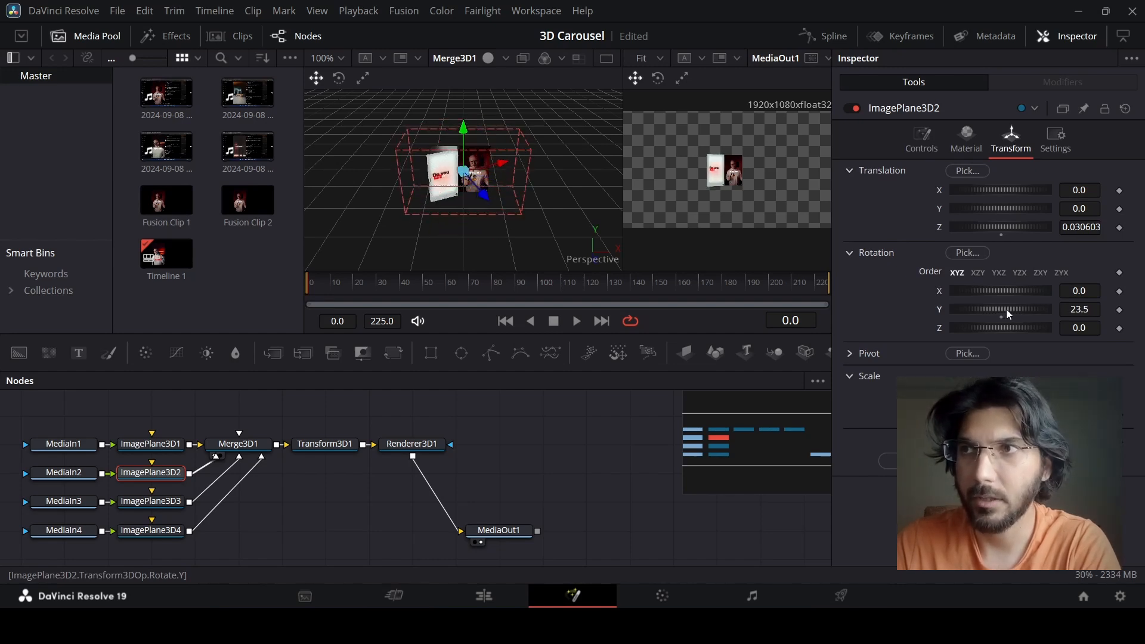
Move ImagePlane3D3 to about 0.55 on X and match its Z translation to ImagePlane3D2's 0.030603.
left_click(166, 504)
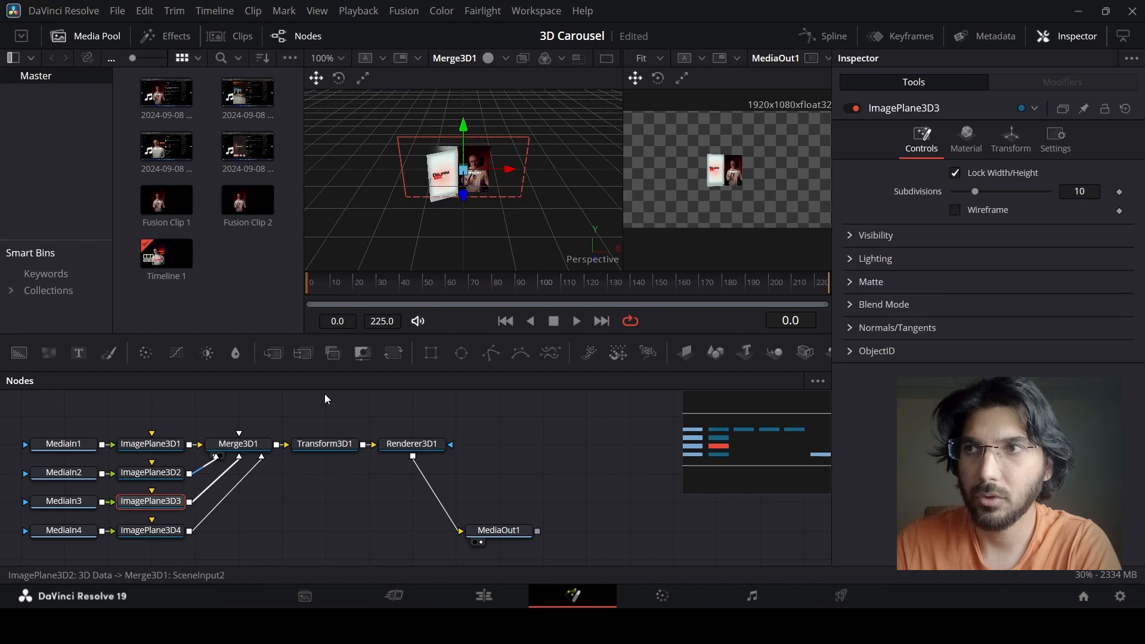
left_click_drag(518, 177, 546, 203)
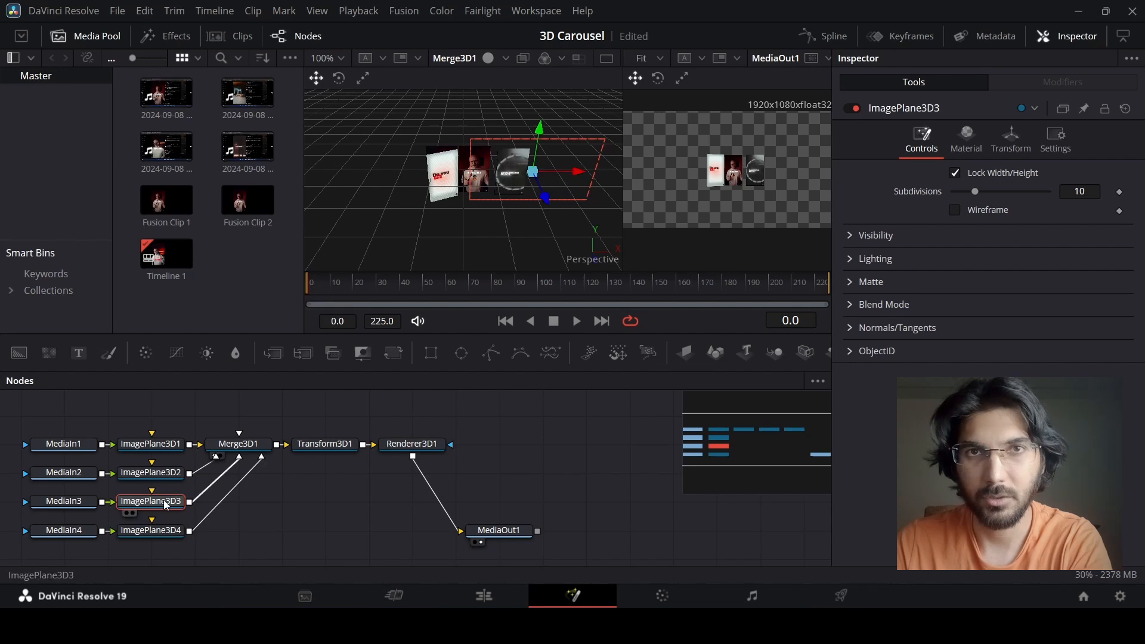
left_click(151, 472)
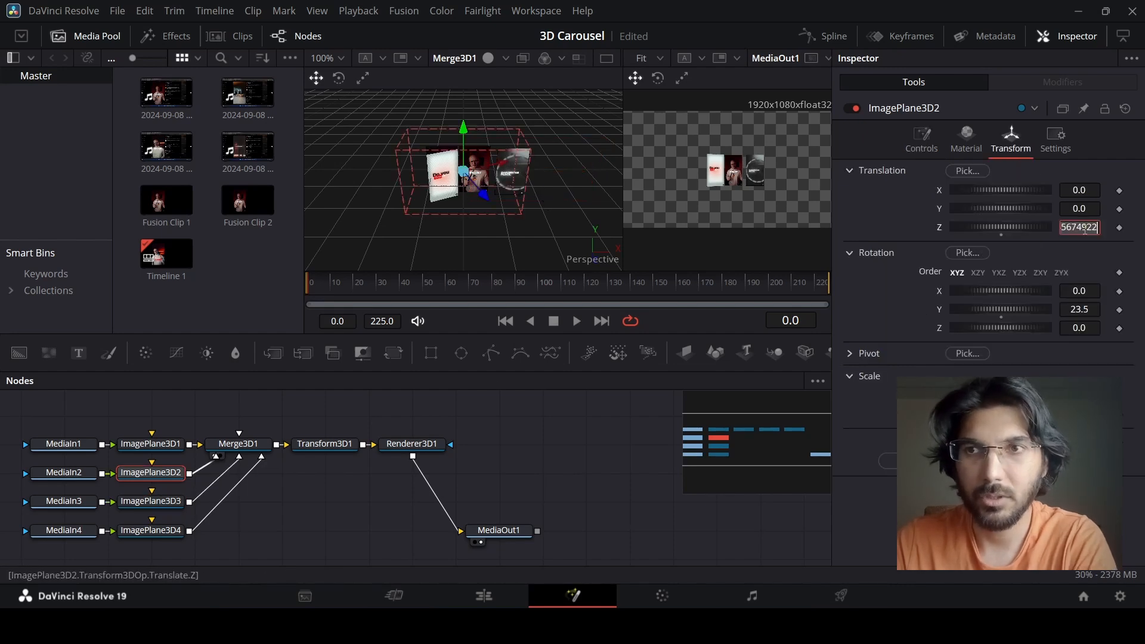
left_click(164, 502)
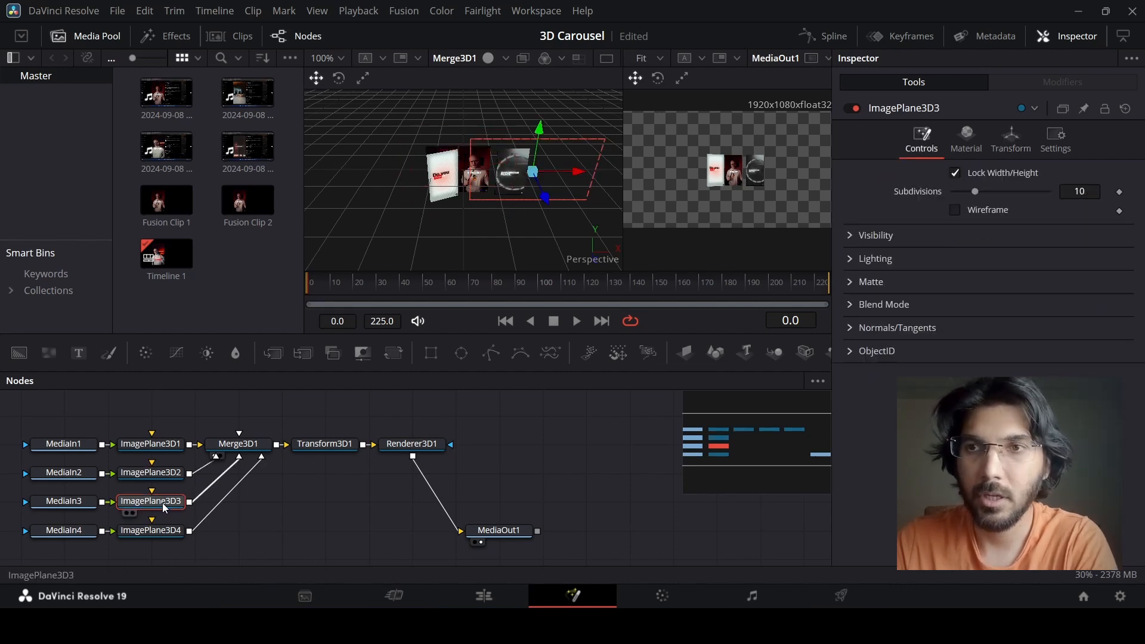
left_click(1012, 140)
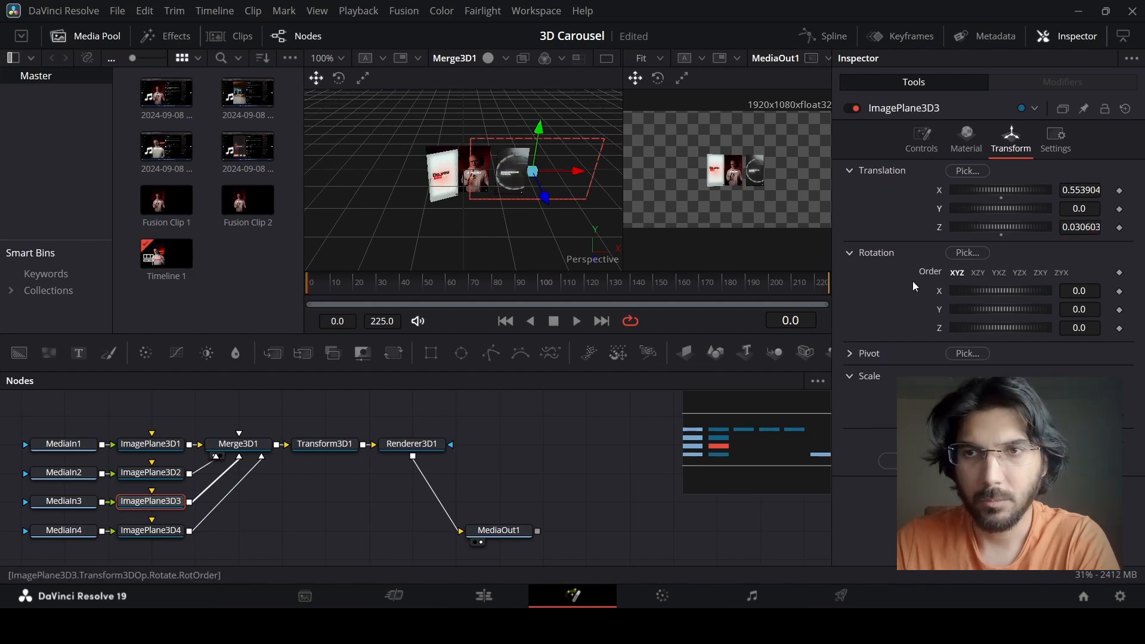
Set the Y rotation of ImagePlane3D3 to -23 to mirror the angle of ImagePlane3D2.
left_click(155, 478)
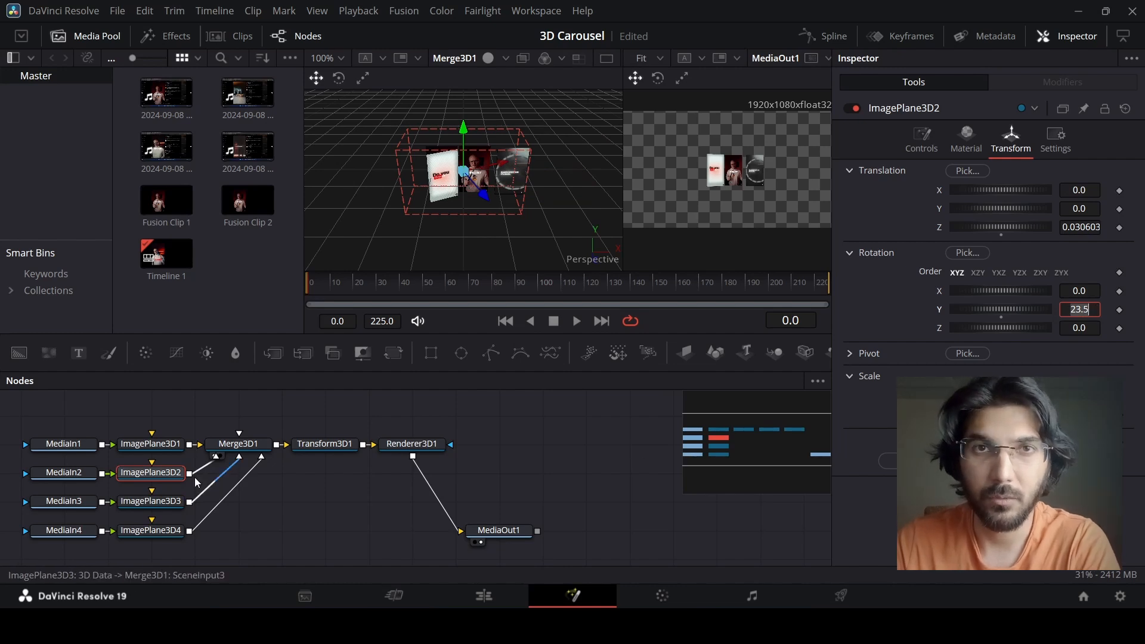
left_click(165, 504)
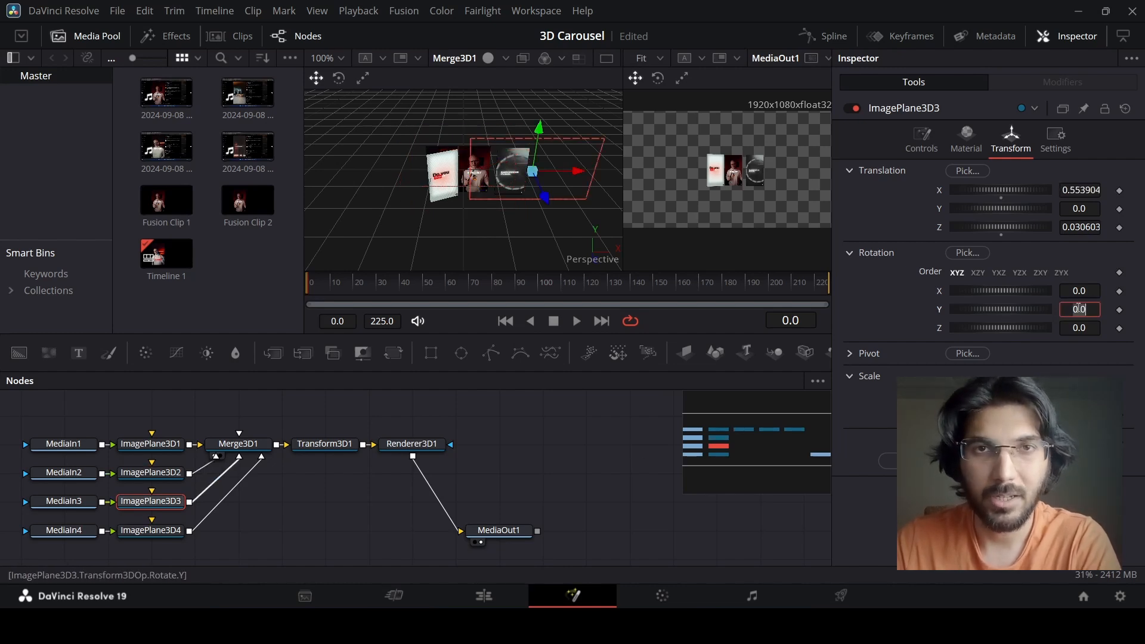
key("Tab")
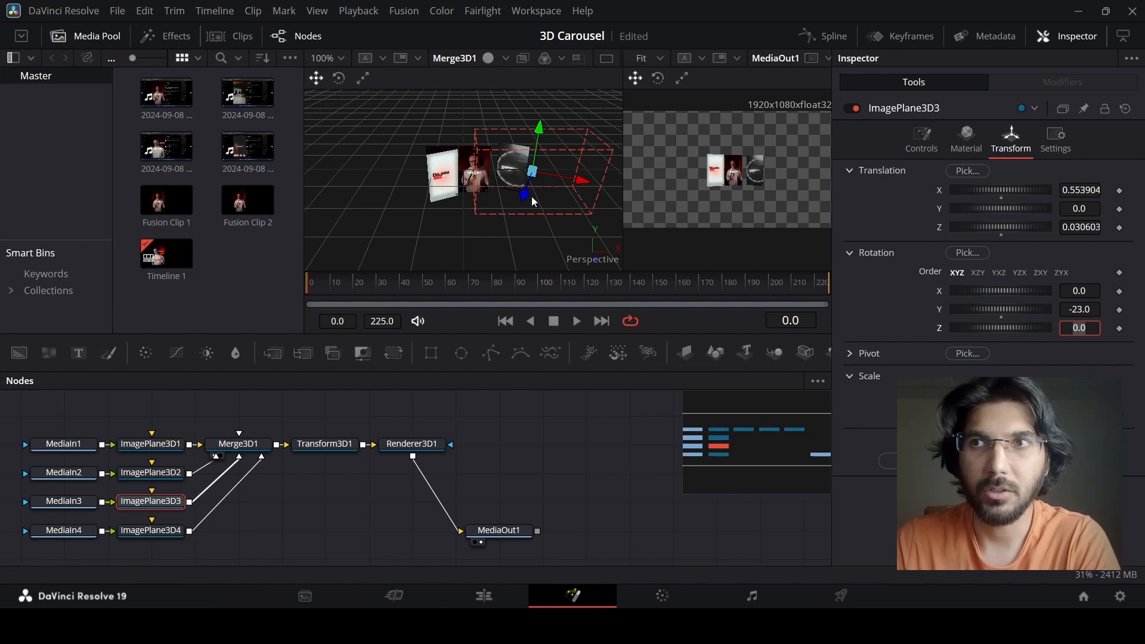
Move ImagePlane3D4 forward to about 0.3 on Z and rotate it about its Y axis.
scroll(476, 197, "up", 2)
scroll(494, 202, "down", 2)
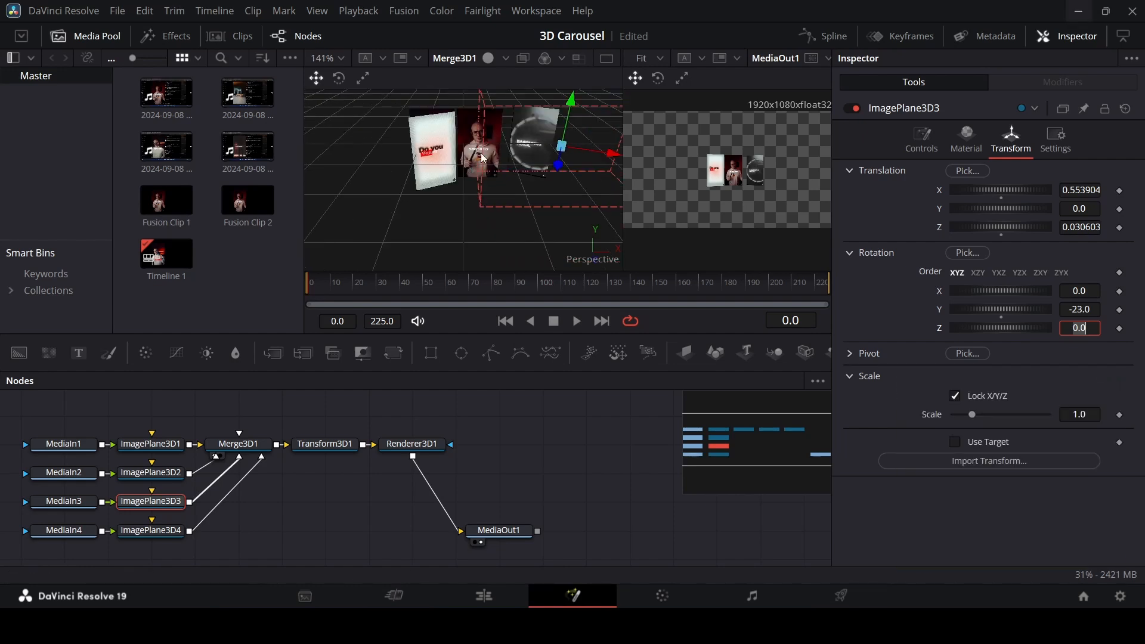
left_click(464, 177)
left_click(1012, 141)
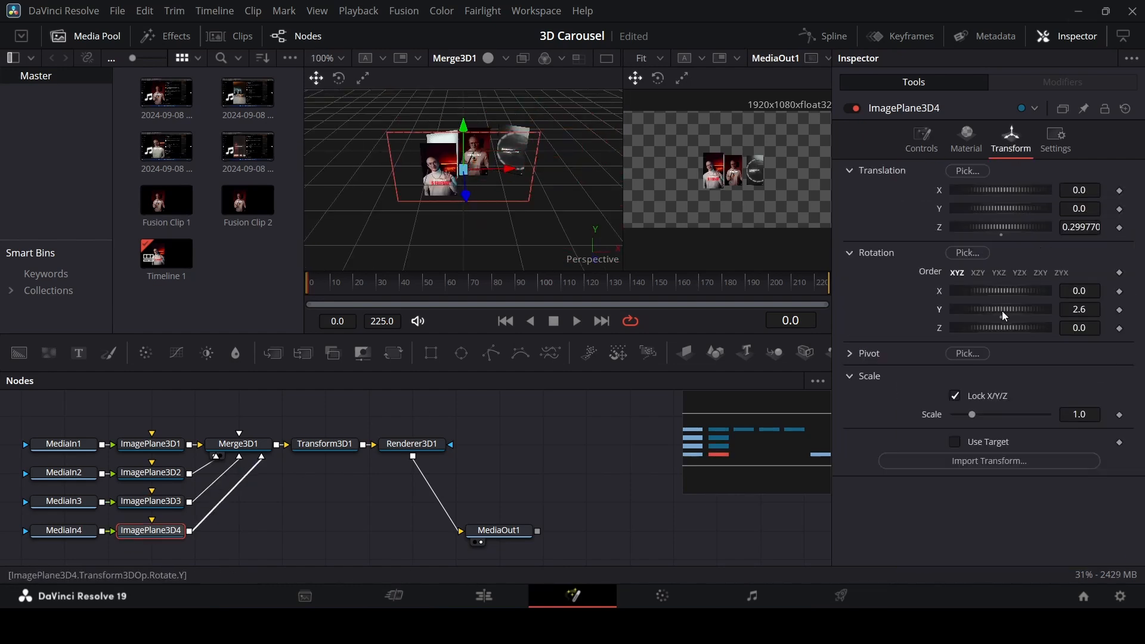
left_click_drag(1040, 309, 1053, 287)
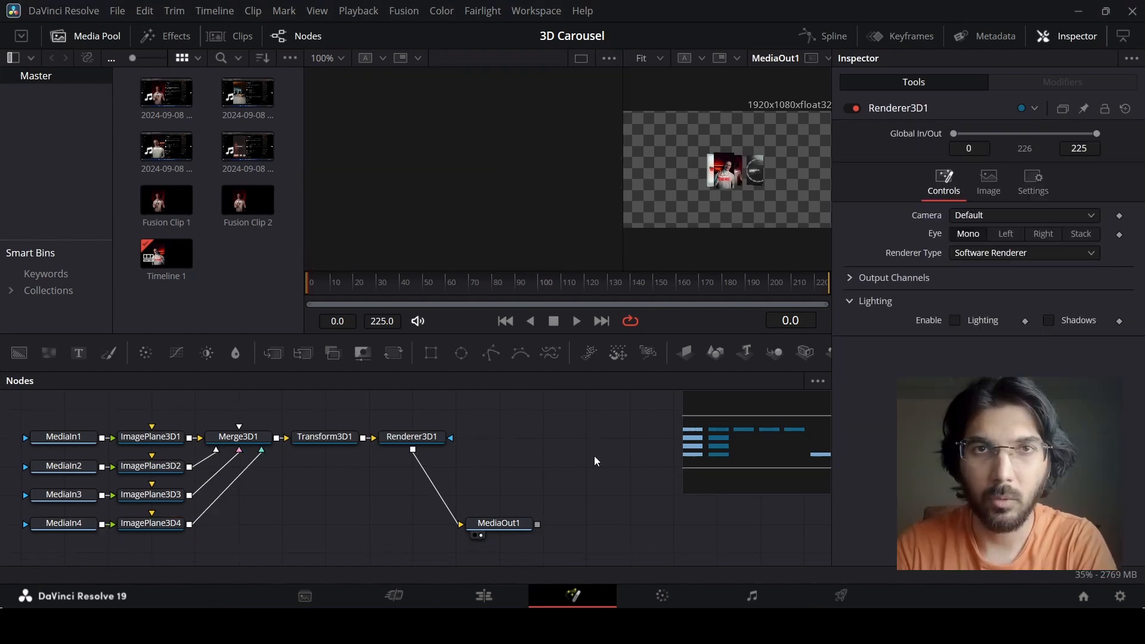
Set the timeline playback resolution to Quarter.
left_click(358, 11)
mouse_move(412, 63)
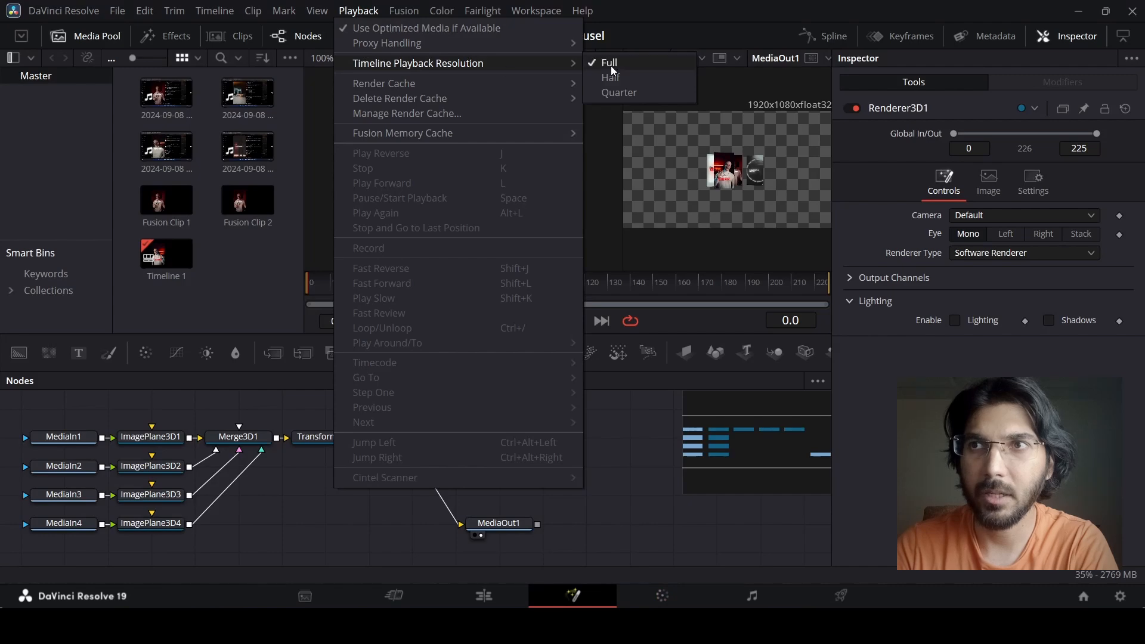
left_click(619, 93)
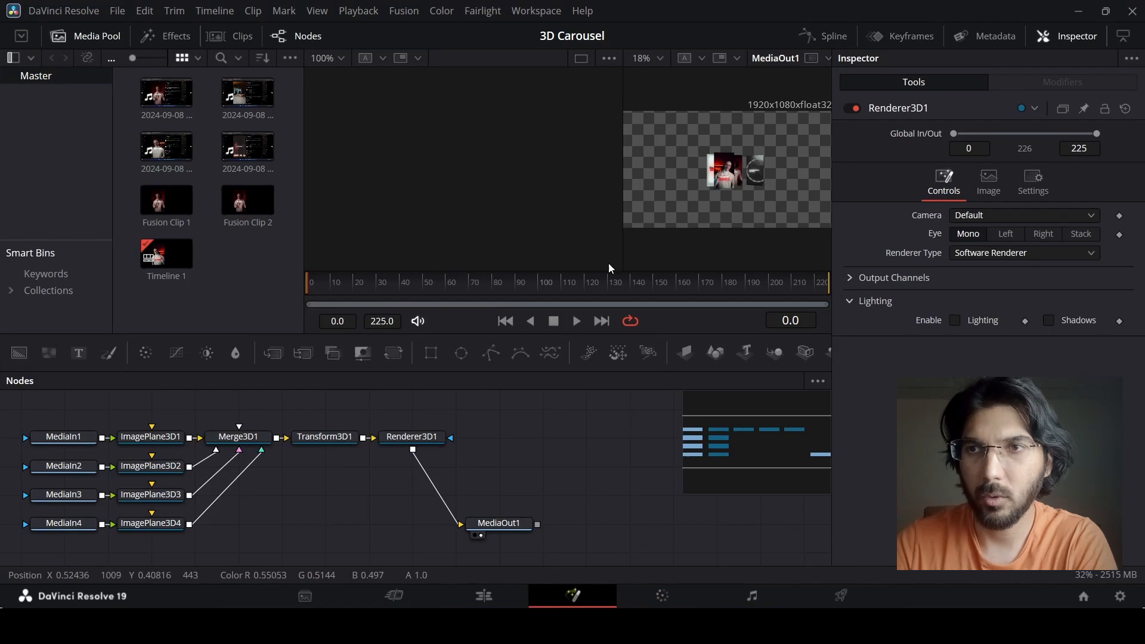
Show the Merge3D1 scene in the first viewer again.
left_click(255, 443)
key("1")
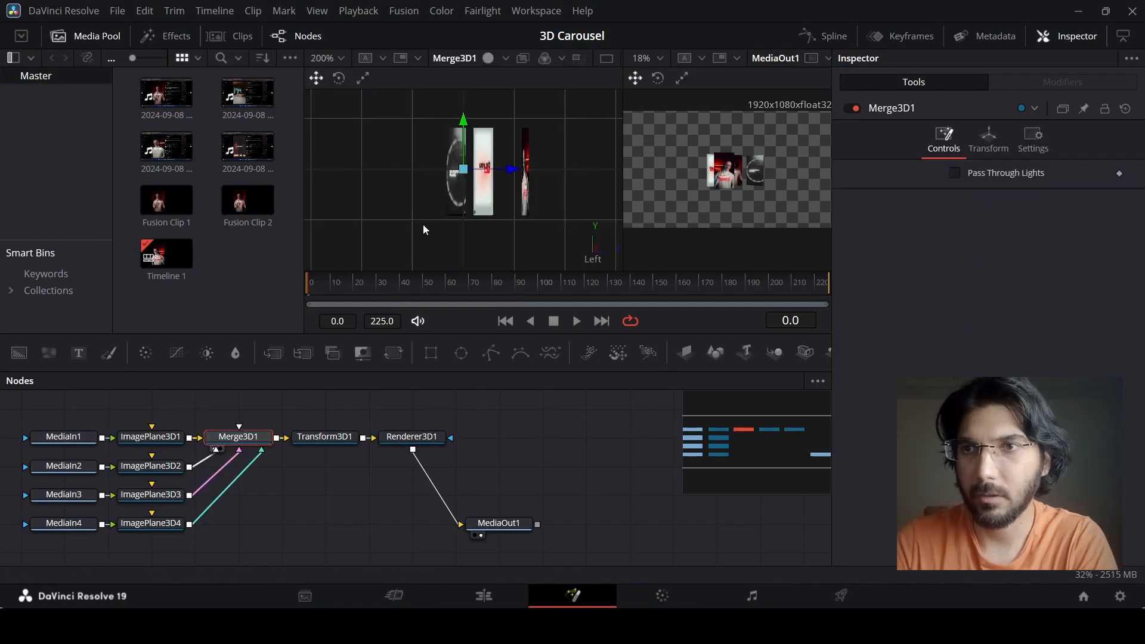
Move ImagePlane3D4 along X well clear of the other three planes in the 3D scene.
left_click(162, 526)
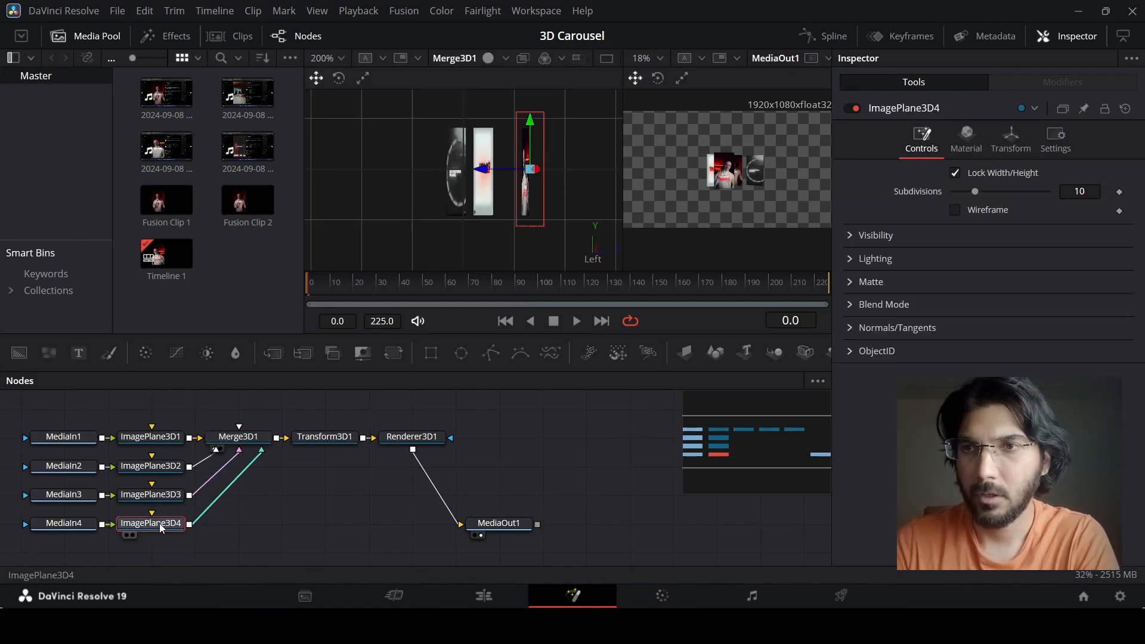
left_click(482, 179)
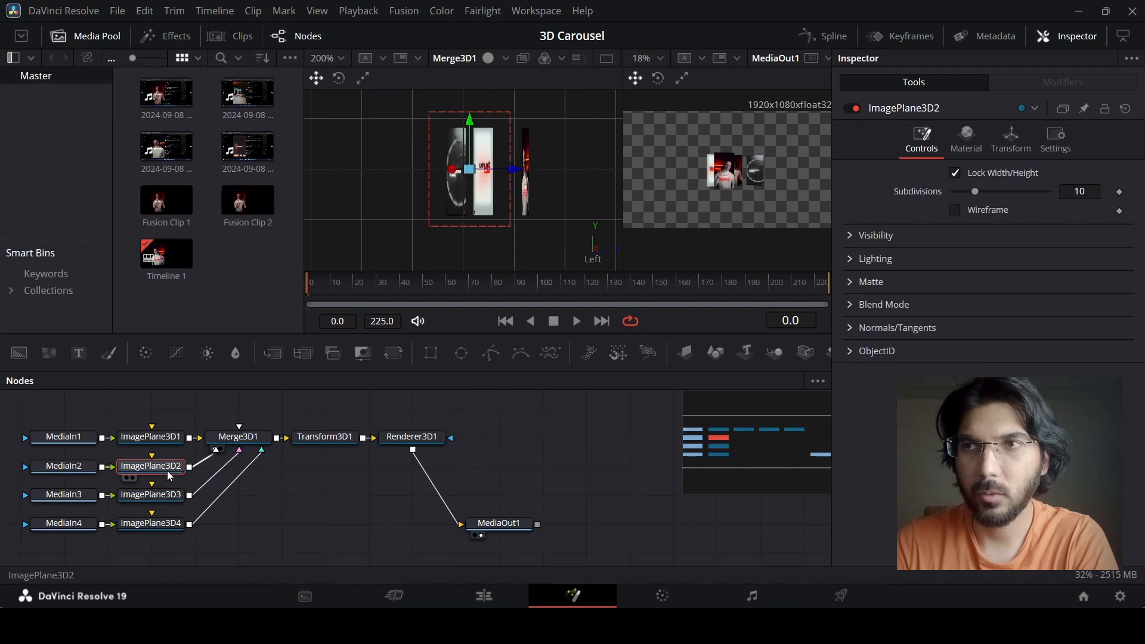
left_click(440, 200)
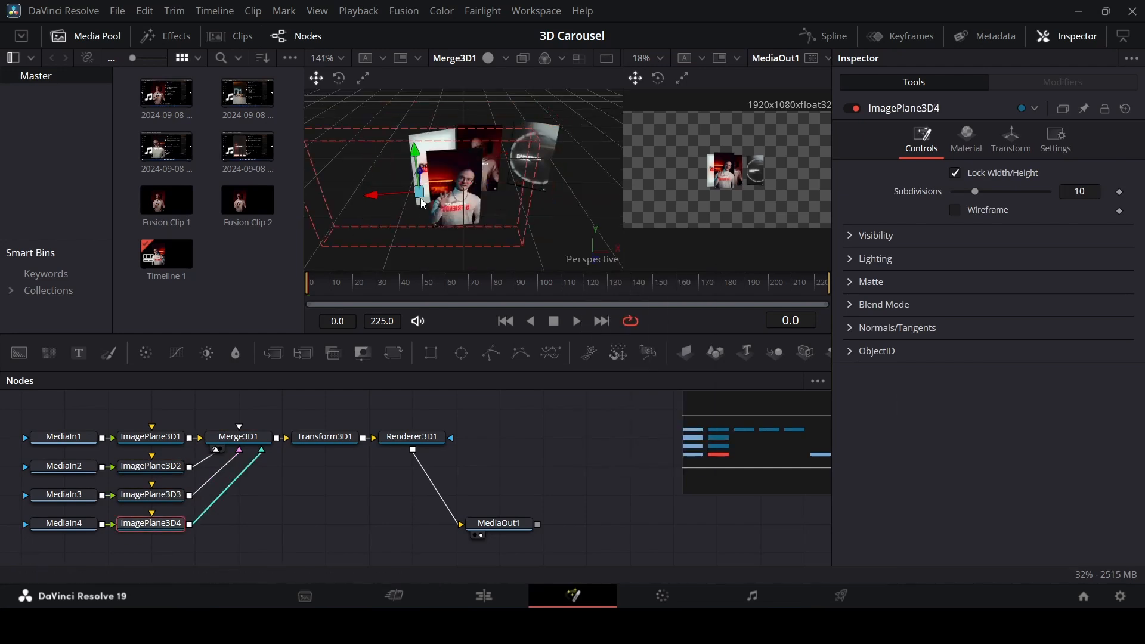
left_click_drag(374, 193, 257, 194)
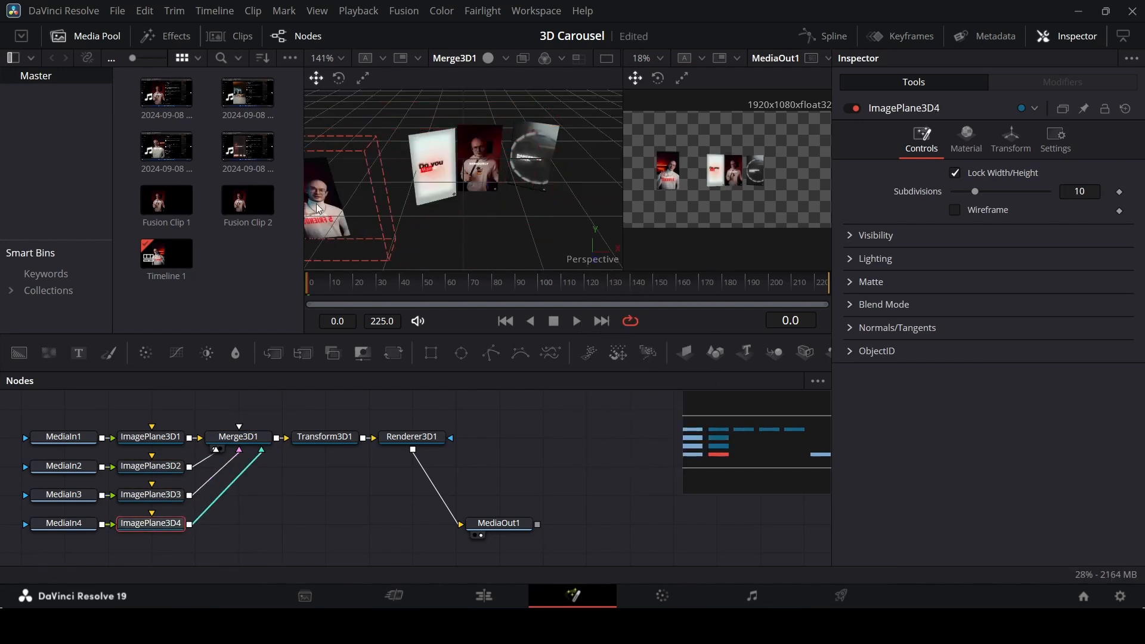
Reposition ImagePlane3D2 along X and Z and turn it further about Y to form one side of the carousel.
left_click(436, 173)
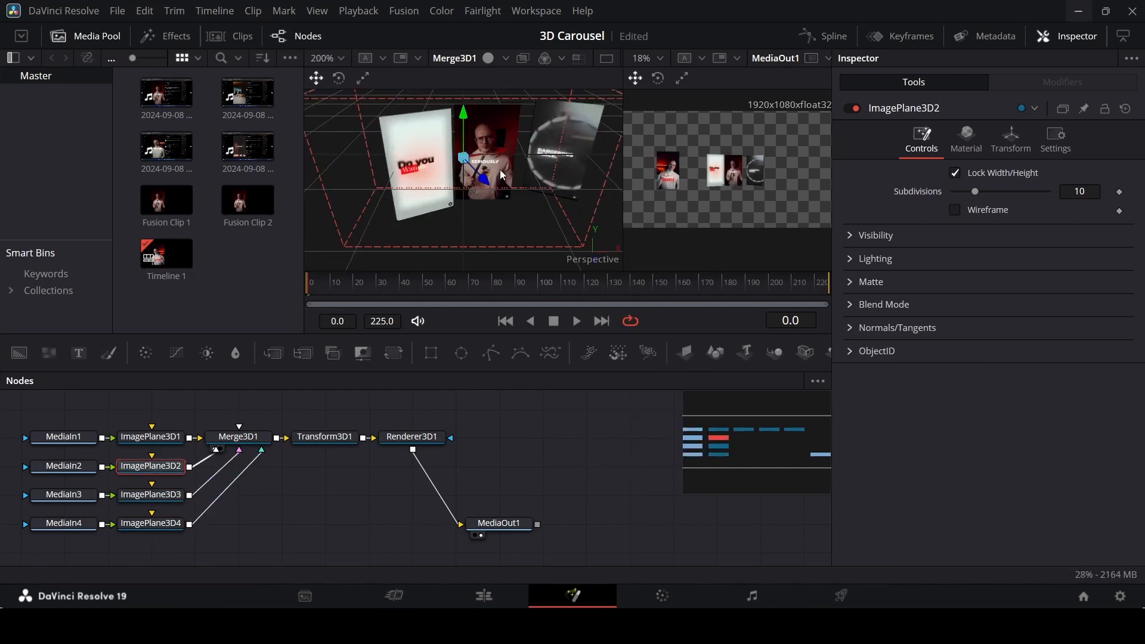
left_click(1011, 140)
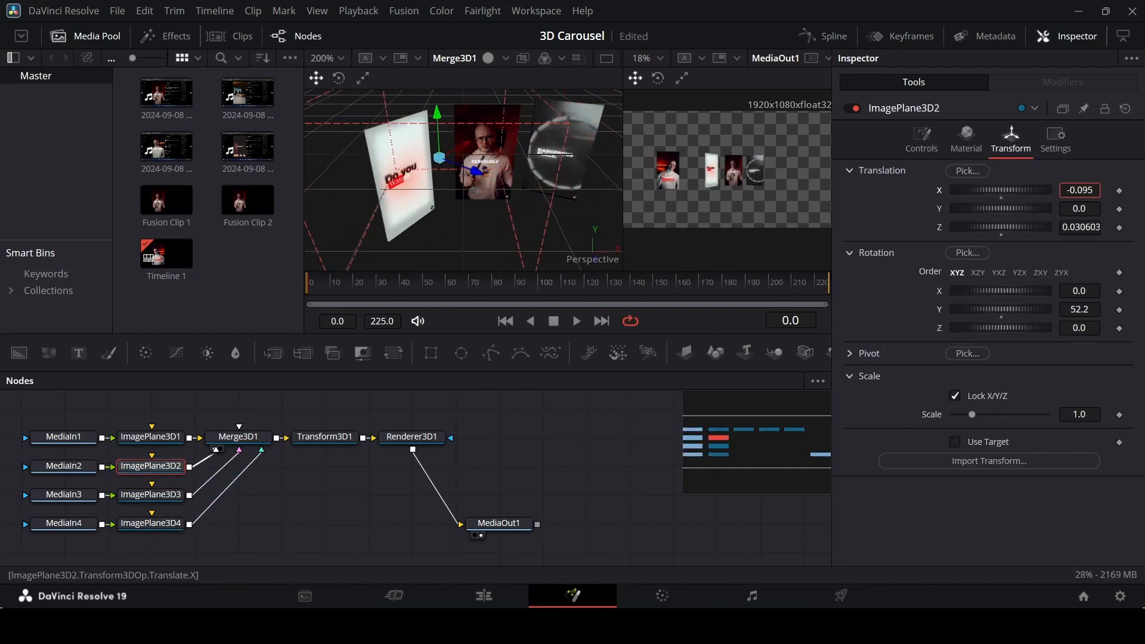
left_click_drag(1089, 228, 1102, 229)
left_click_drag(1076, 310, 1115, 310)
Place ImagePlane3D3 at about 0.435 on X and 0.345 on Z with a Y rotation of -54.3 as the opposite side.
left_click(151, 494)
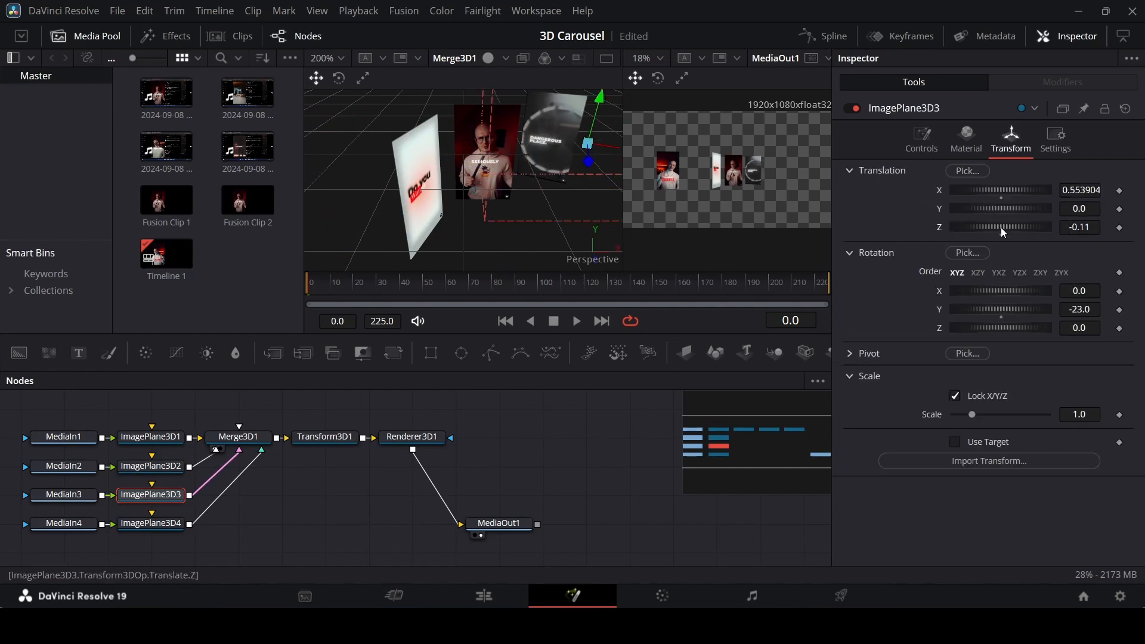
mouse_move(1077, 228)
left_mouse_down()
mouse_move(1103, 228)
mouse_move(1070, 227)
left_mouse_up()
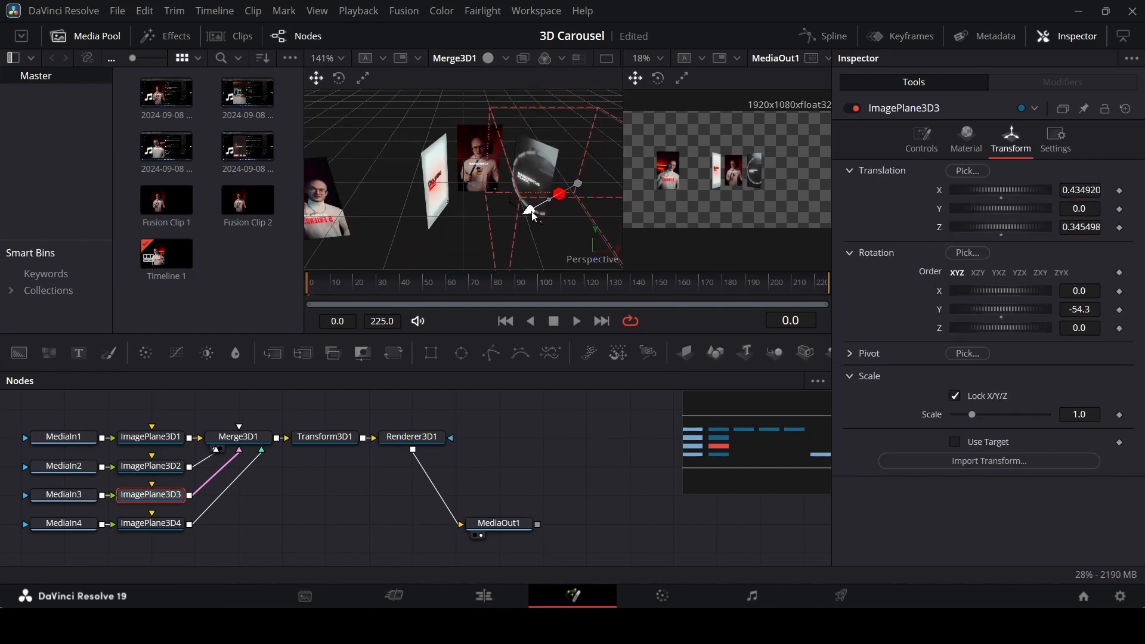
Place ImagePlane3D4 as the carousel's fourth side at -0.058 on X and about 0.375 on Z, with a Y rotation of 181.4.
left_click_drag(998, 195, 1038, 196)
left_click_drag(1078, 309, 1067, 309)
left_click_drag(1078, 227, 1070, 227)
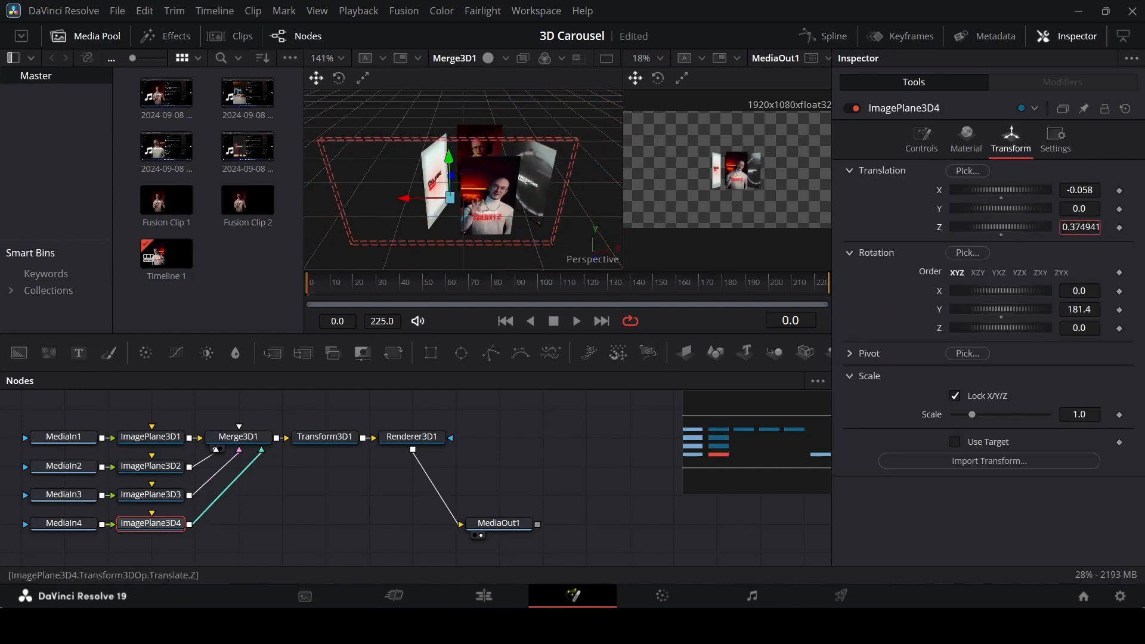
Refine the placement and Y rotation of ImagePlane3D2 to close the ring, and check how the four planes line up.
left_click(151, 466)
left_click_drag(978, 312, 991, 312)
left_click(151, 495)
left_click(151, 523)
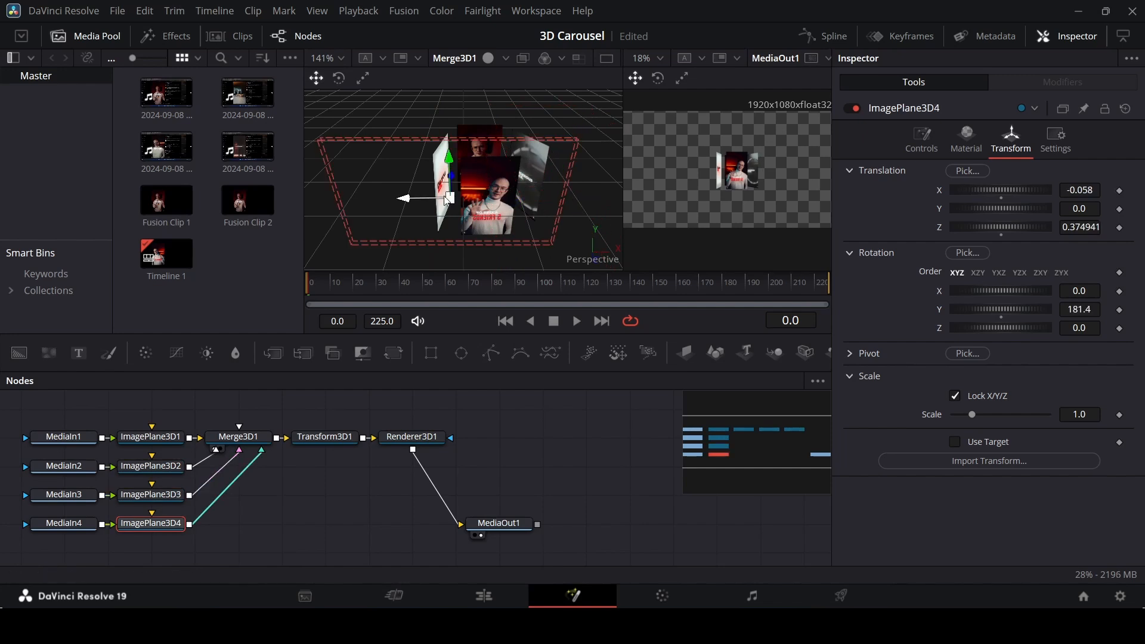
right_click(605, 264)
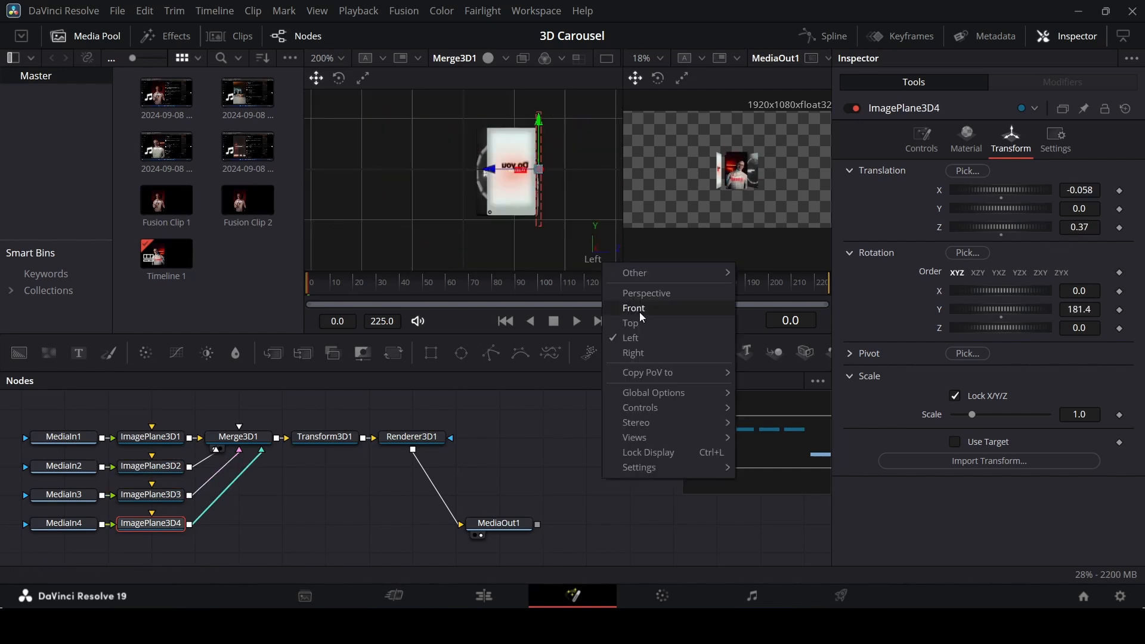
left_click(642, 315)
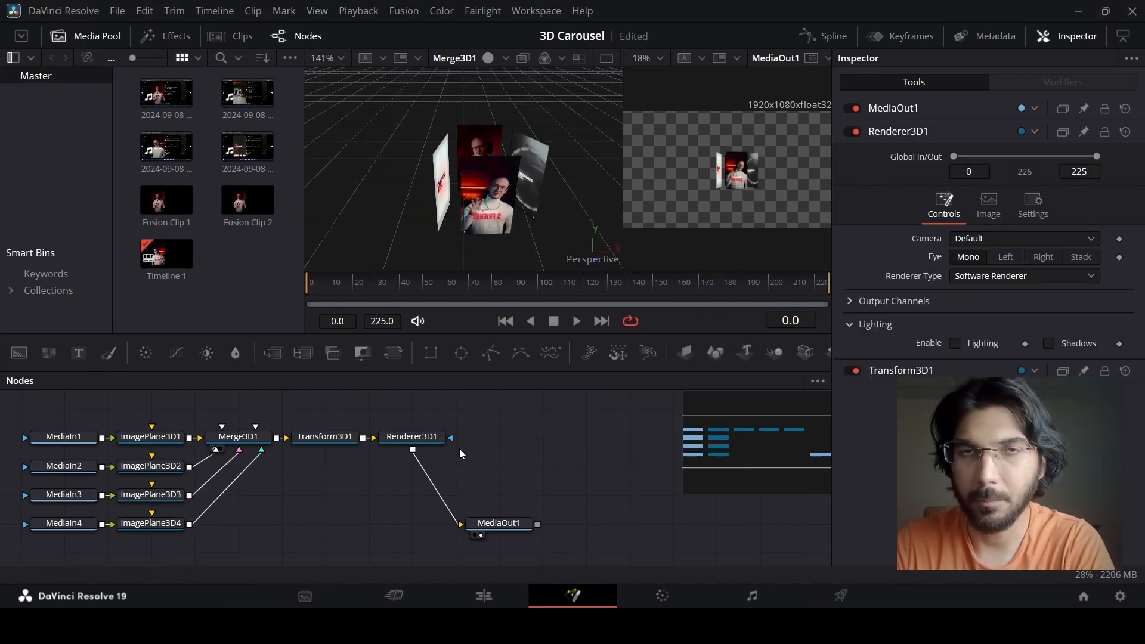
Set the X pivot of Transform3D1 to 0.111.
left_click(343, 439)
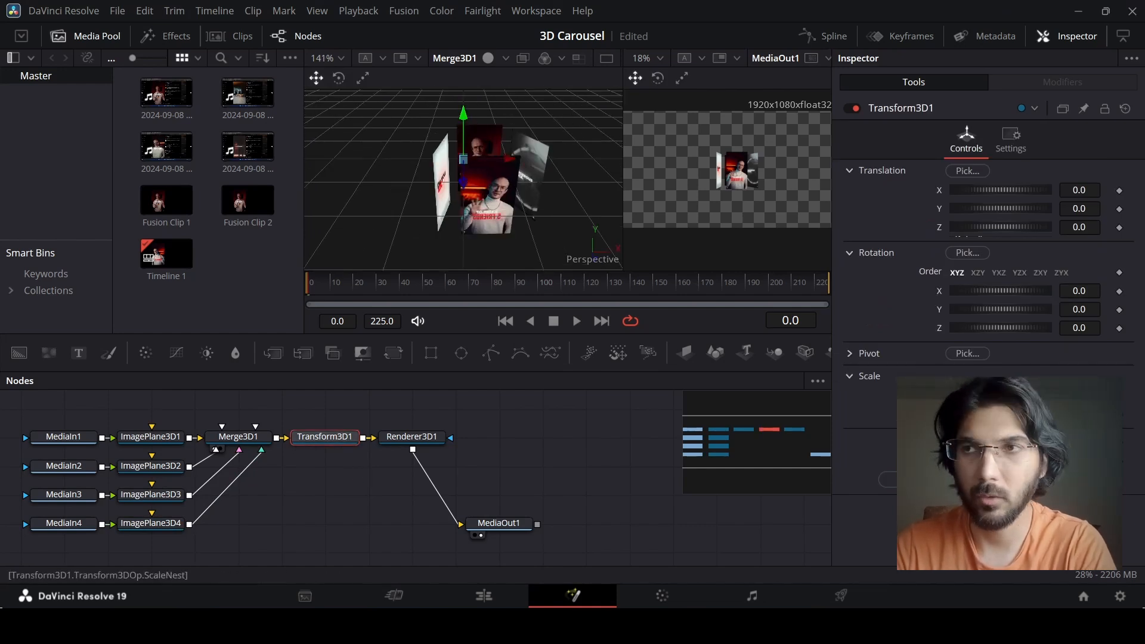
left_click(850, 357)
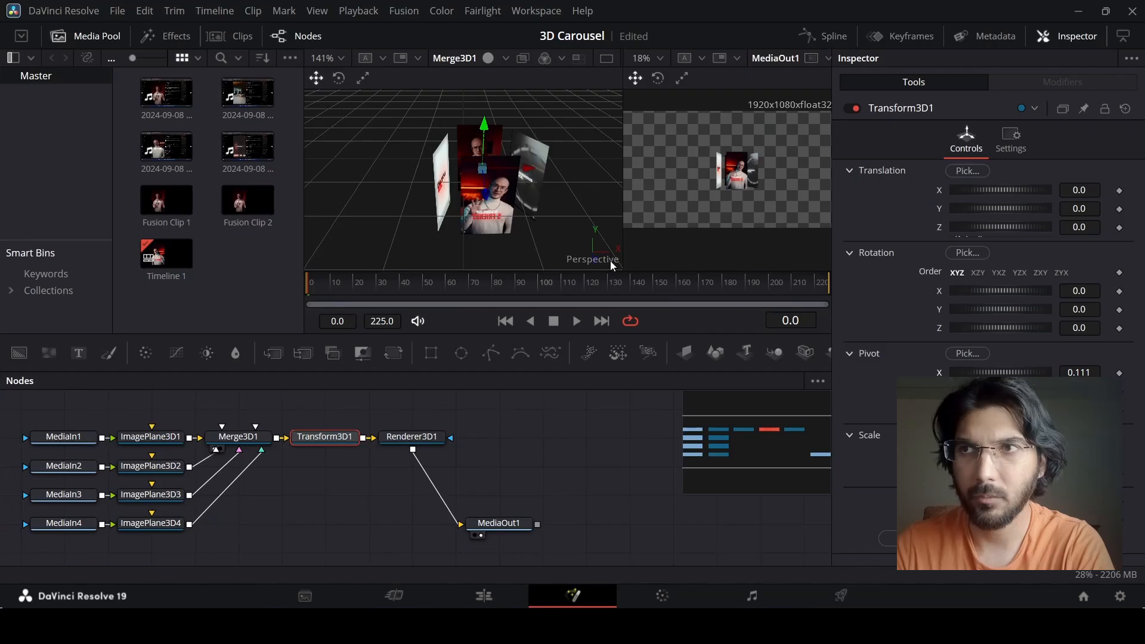
Move Transform3D1 to about 0.24 on Z while viewing the scene from the Left.
right_click(603, 265)
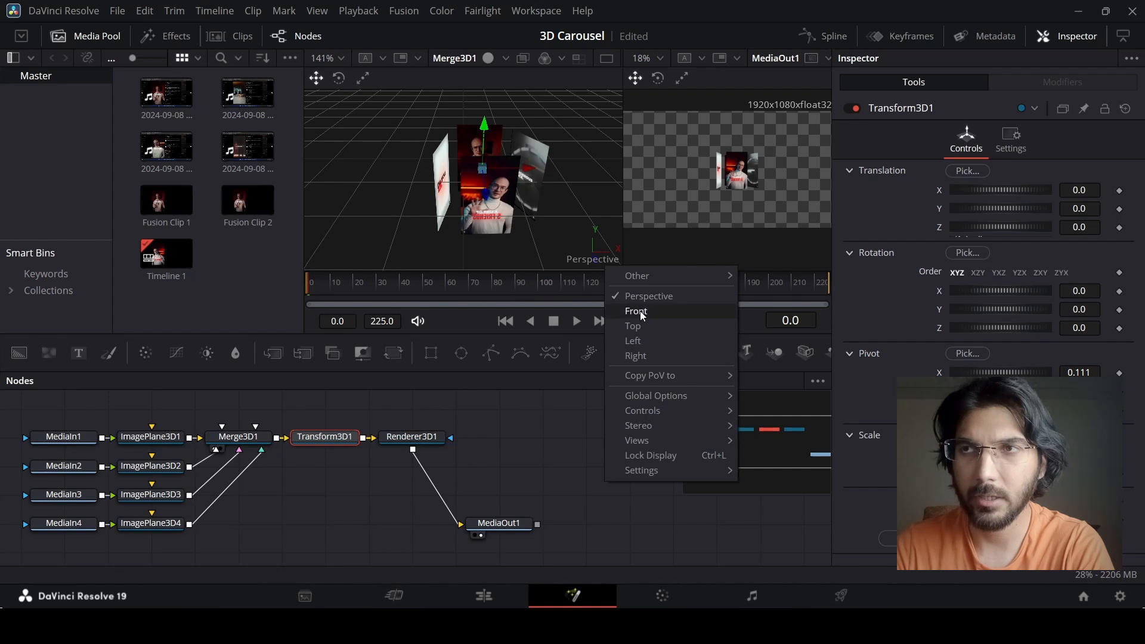
left_click(645, 341)
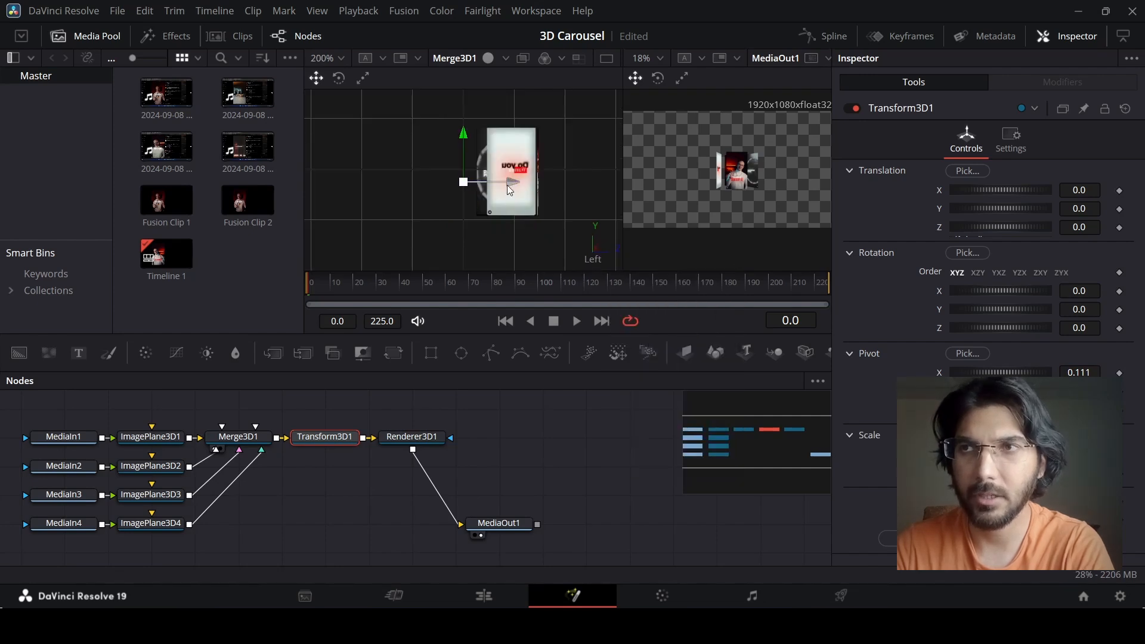
left_click_drag(509, 190, 559, 190)
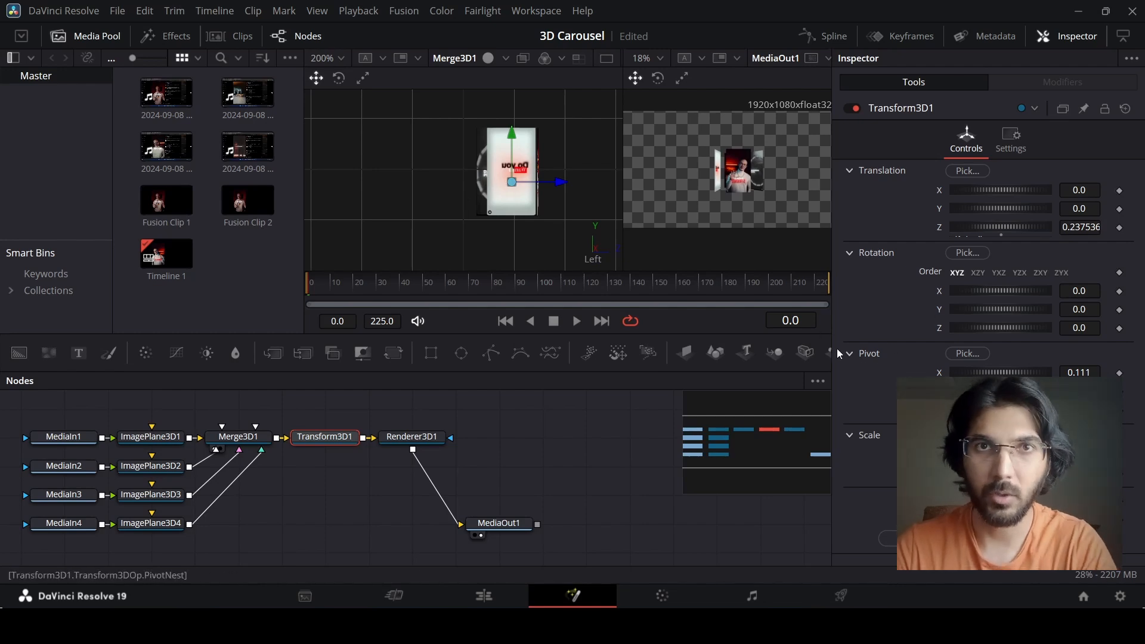
Return to the Perspective view, test rotating Transform3D1 about Y, and undo the rotation.
right_click(594, 267)
left_click(625, 291)
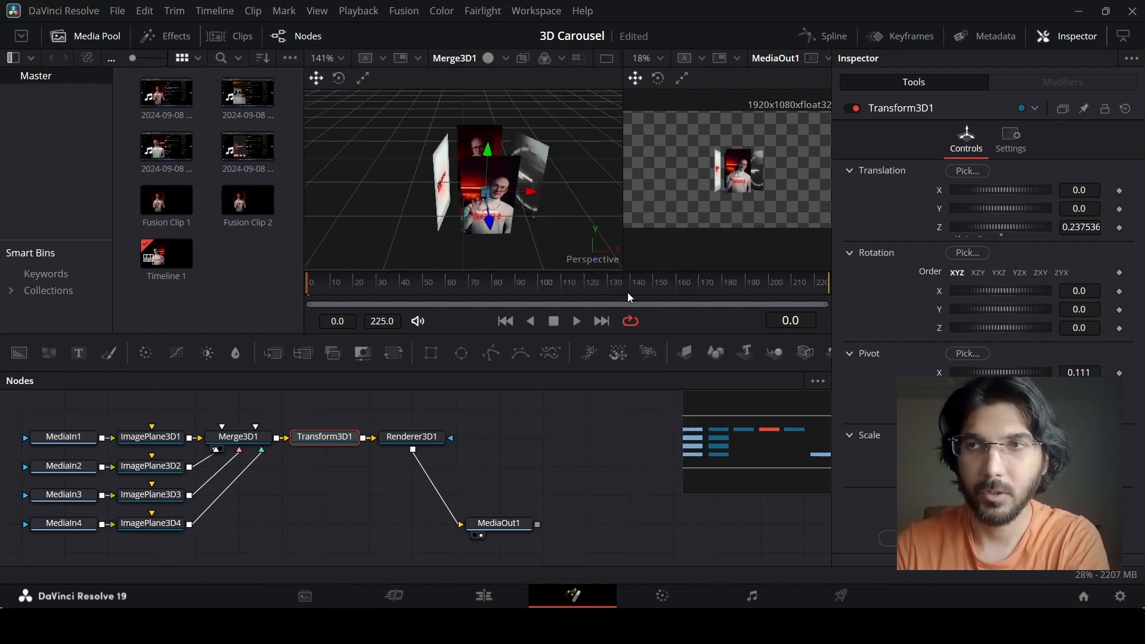
mouse_move(1004, 310)
left_mouse_down()
mouse_move(990, 310)
mouse_move(1029, 305)
mouse_move(986, 307)
left_mouse_up()
key("ctrl+z")
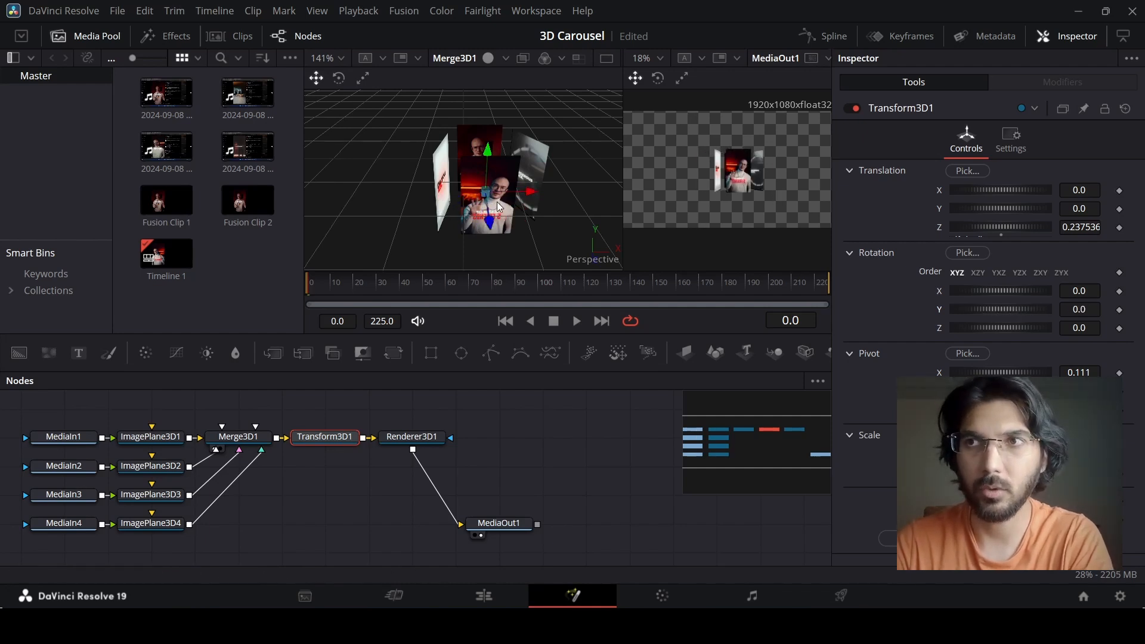
In the Left view, adjust the Transform3D1 pivot to -0.031 on Y and -0.012 on Z.
right_click(603, 260)
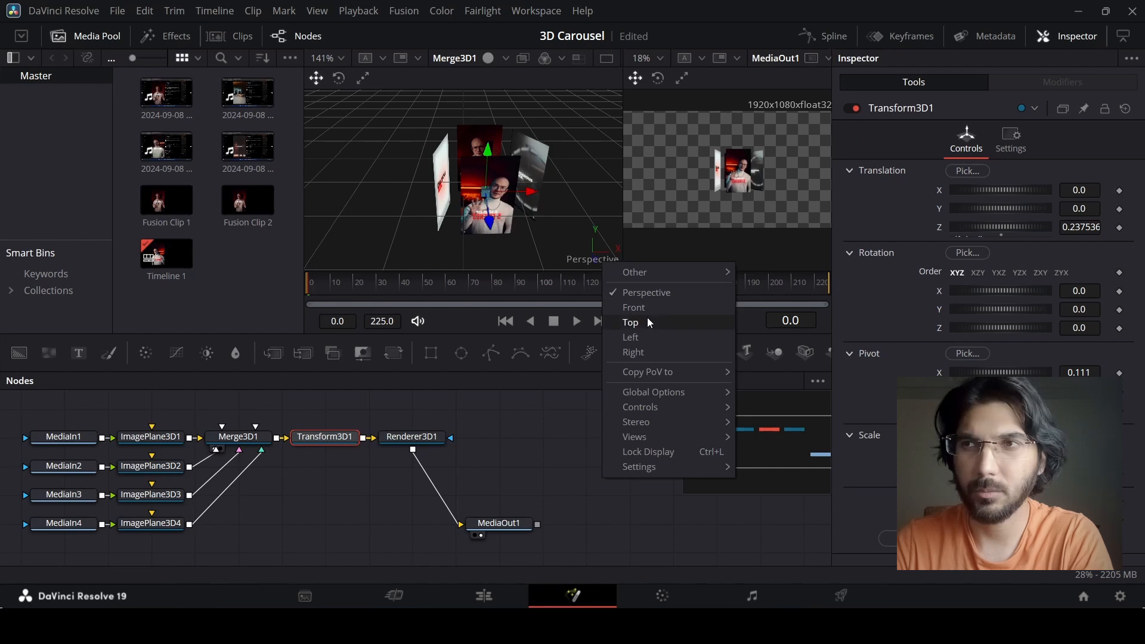
left_click(647, 338)
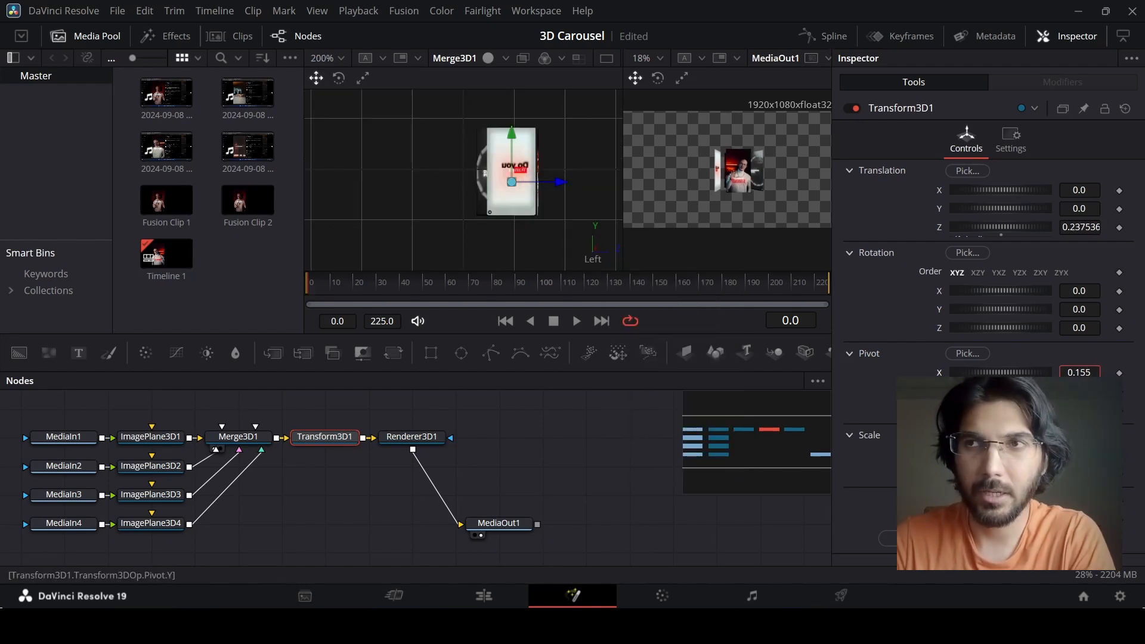
left_click_drag(1014, 372, 1000, 410)
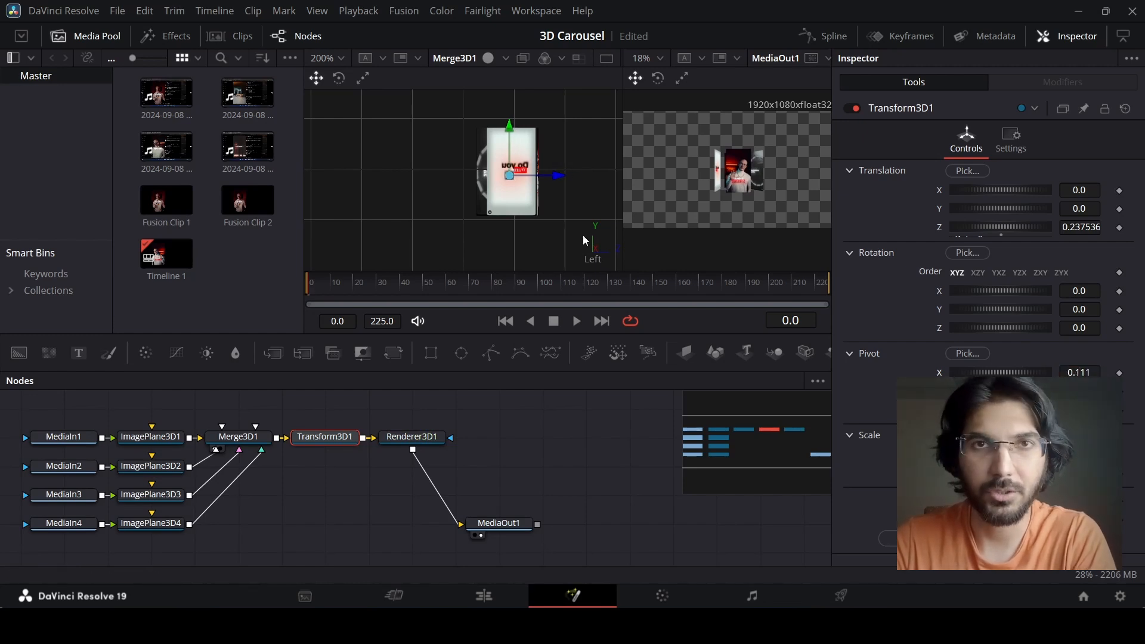
Check the pivot from the Top view, test the Y rotation of Transform3D1 in Perspective, and undo it.
right_click(593, 265)
left_click(620, 322)
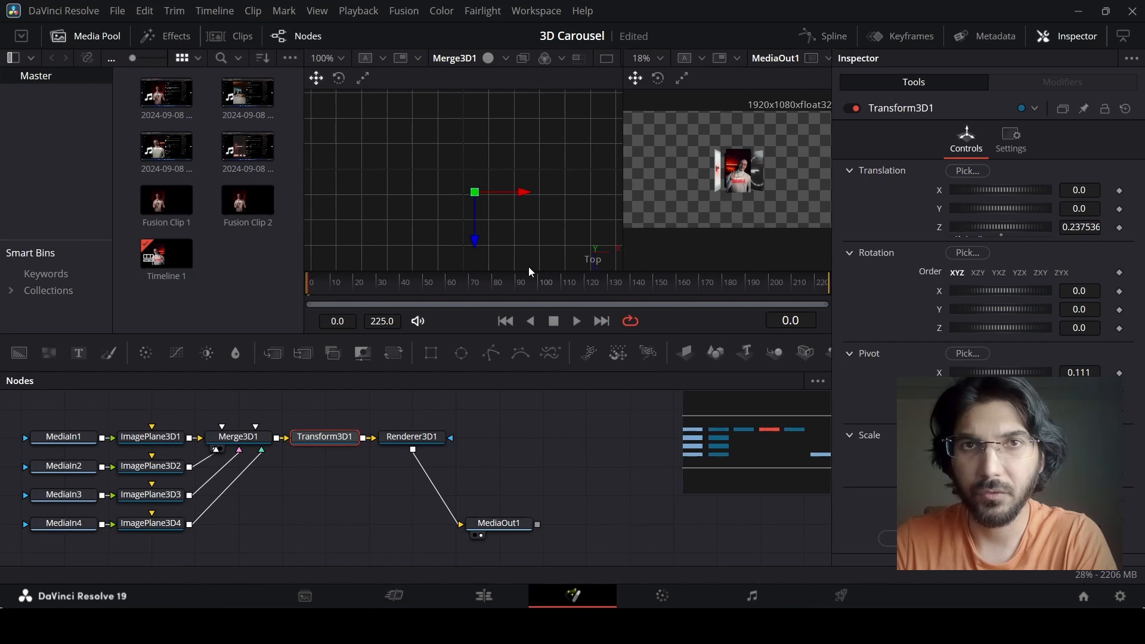
right_click(597, 267)
left_click(635, 296)
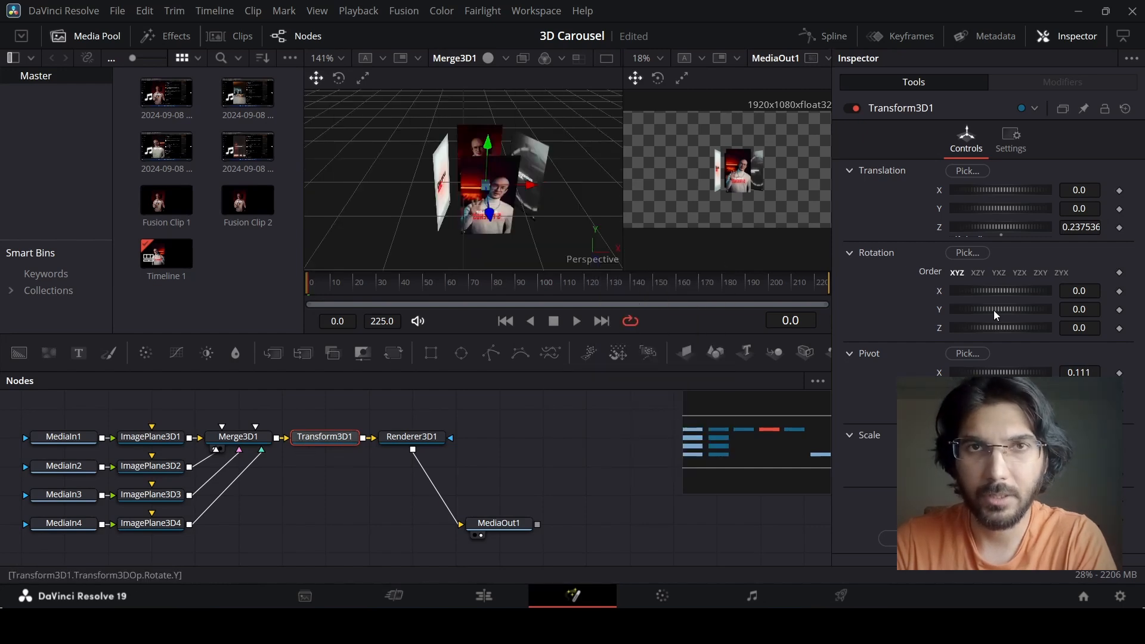
left_click_drag(993, 310, 1034, 302)
key("ctrl+z")
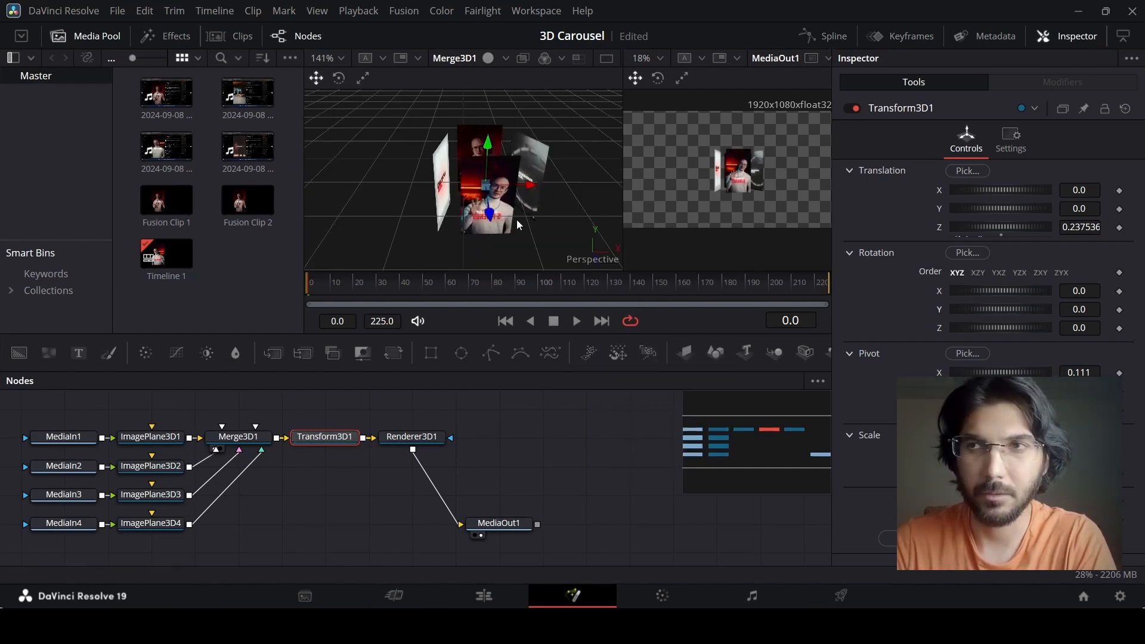
Nudge Transform3D1 to about 0.32 on Z and disable ImagePlane3D4 to expose the centre of the carousel.
left_click_drag(490, 215, 489, 212)
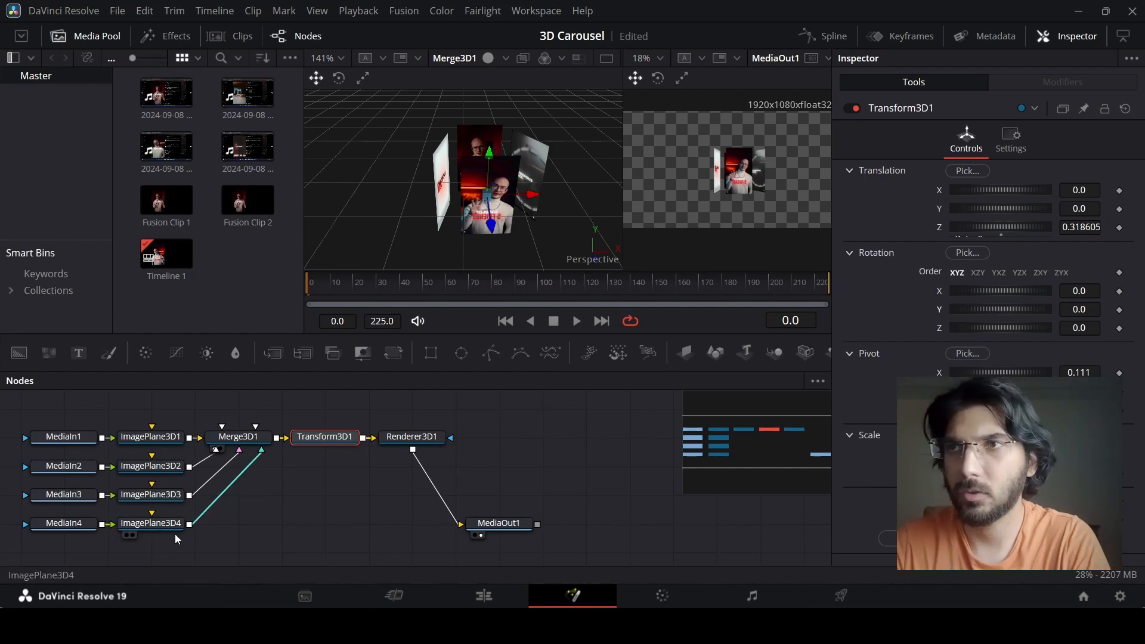
left_click(150, 523)
left_click(854, 108)
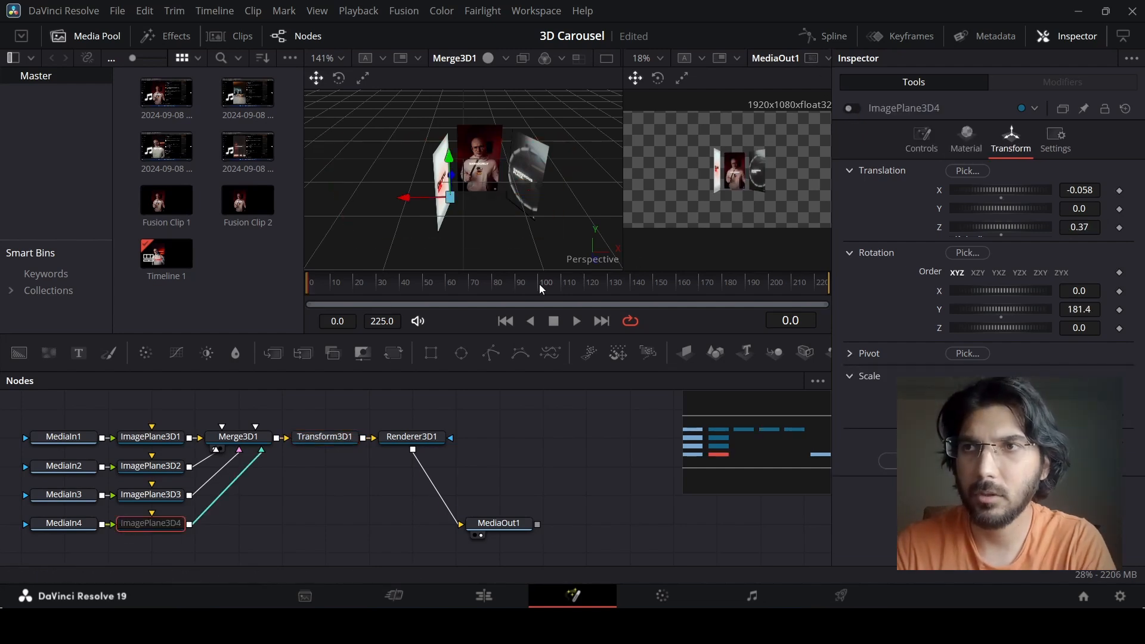
Try shifting Transform3D1 to about -0.023 on X and 0.286 on Z, and undo the move.
left_click(309, 446)
left_click_drag(490, 222, 526, 192)
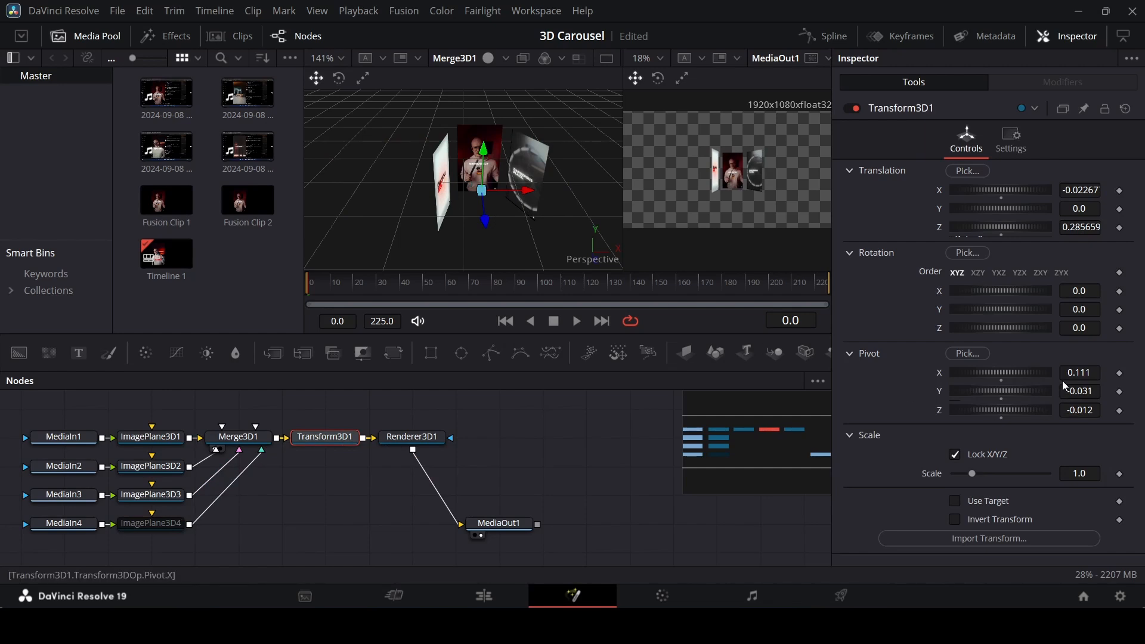
key("ctrl+z")
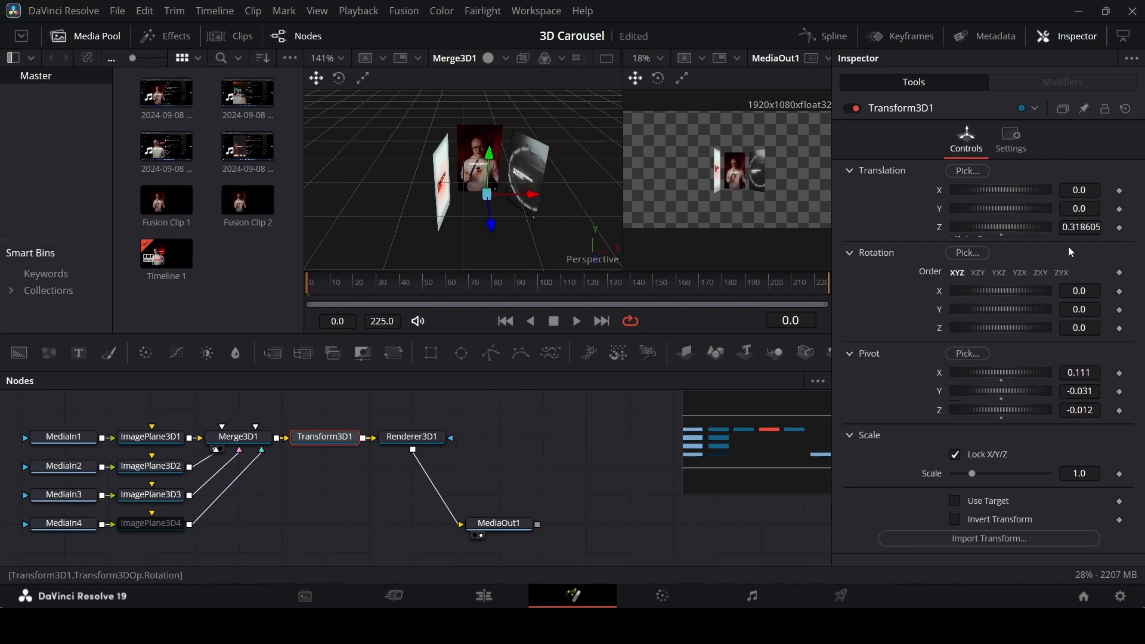
Reset the Z translation of Transform3D1 to 0.
left_click(1081, 227)
type("0")
key("Tab")
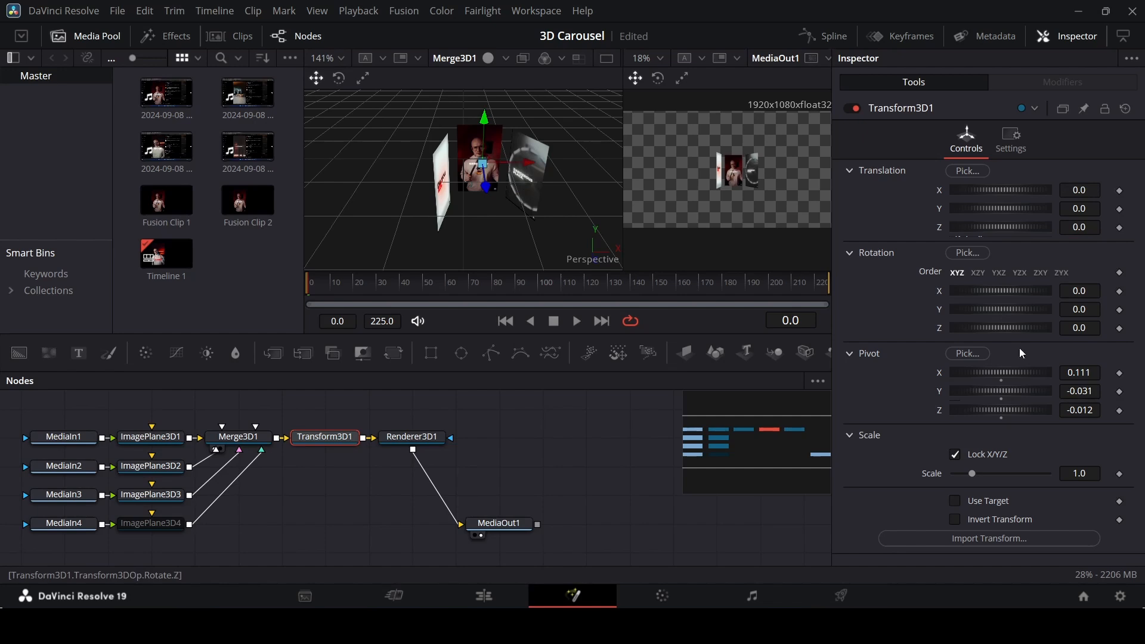
Move the Transform3D1 pivot to the middle of the ring, at -0.147 on Y and 0.204 on Z.
left_click_drag(995, 394, 995, 388)
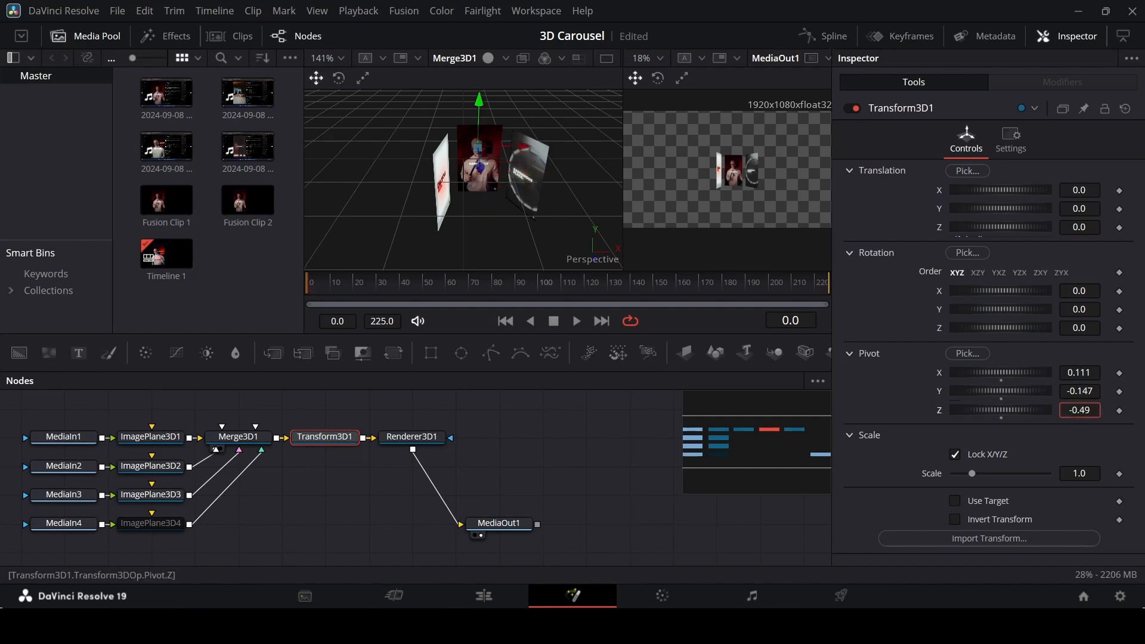
left_click_drag(1080, 410, 1077, 410)
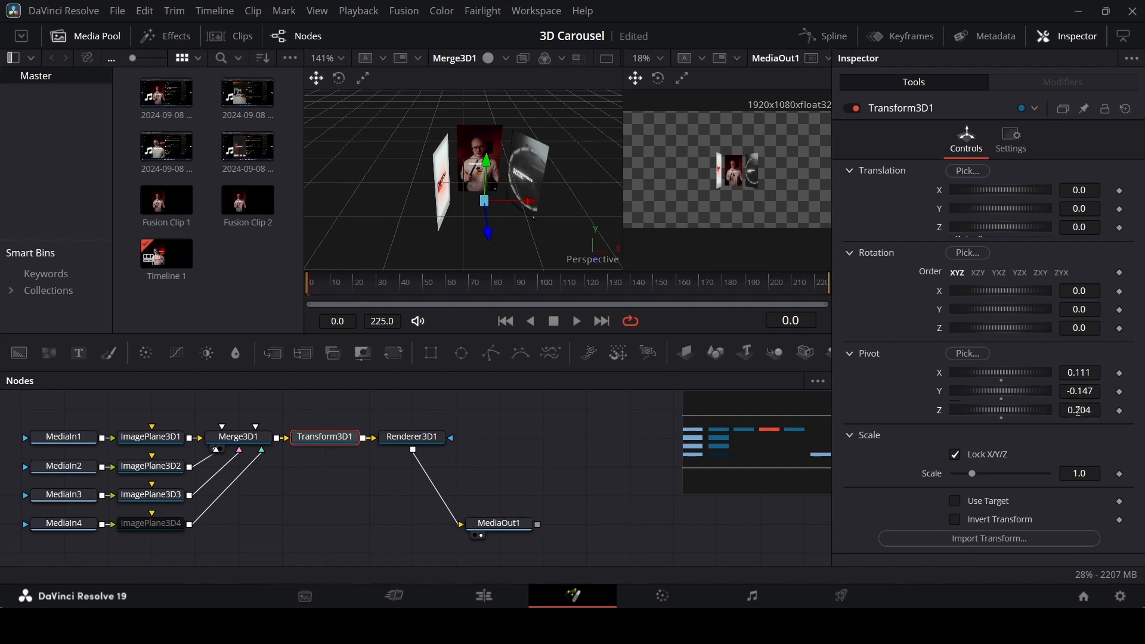
Test a Y translation and a Y rotation on Transform3D1, undoing each change.
left_click_drag(998, 209, 1004, 209)
key("ctrl+z")
left_click_drag(1002, 306, 1080, 304)
key("ctrl+z")
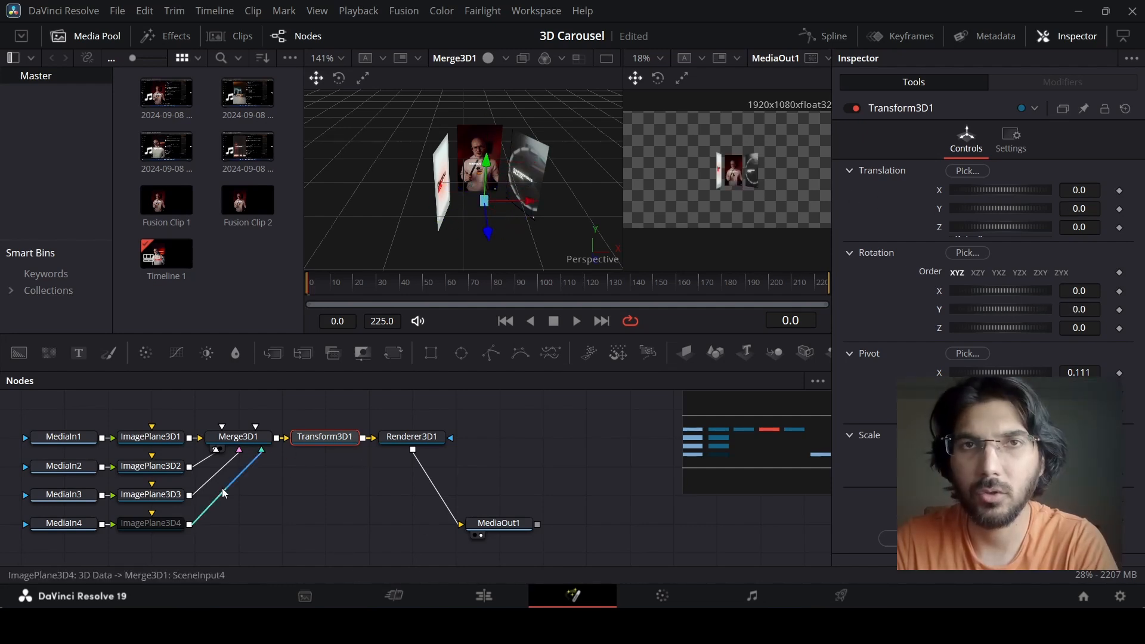
Enable ImagePlane3D4 again and test spinning the carousel with a Transform3D1 Y rotation of -57.4.
left_click(151, 523)
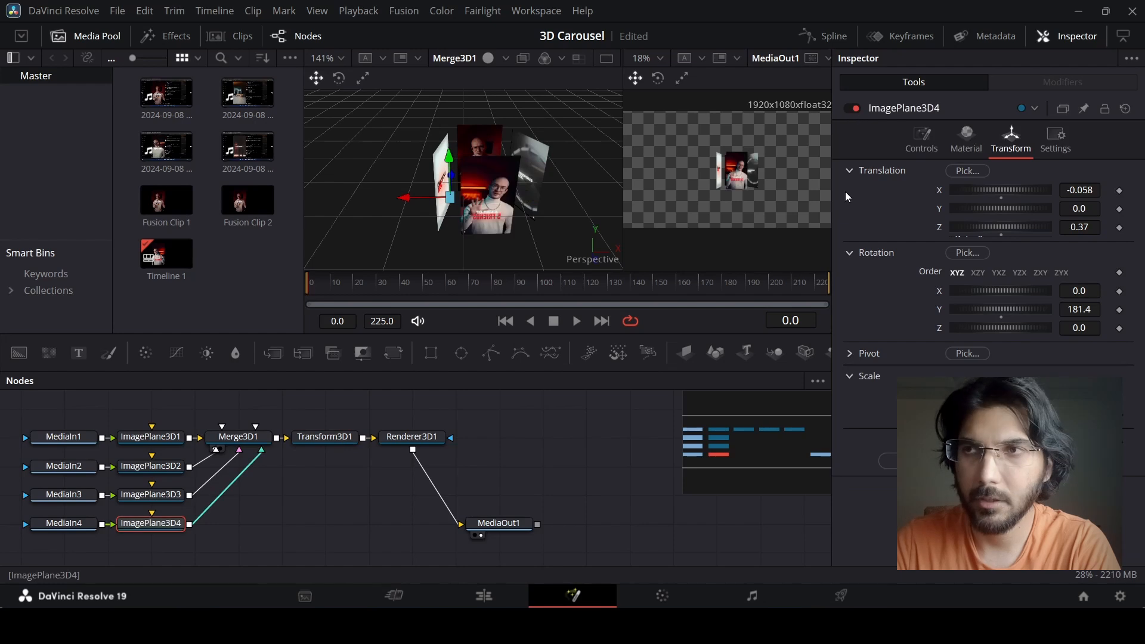
left_click(318, 439)
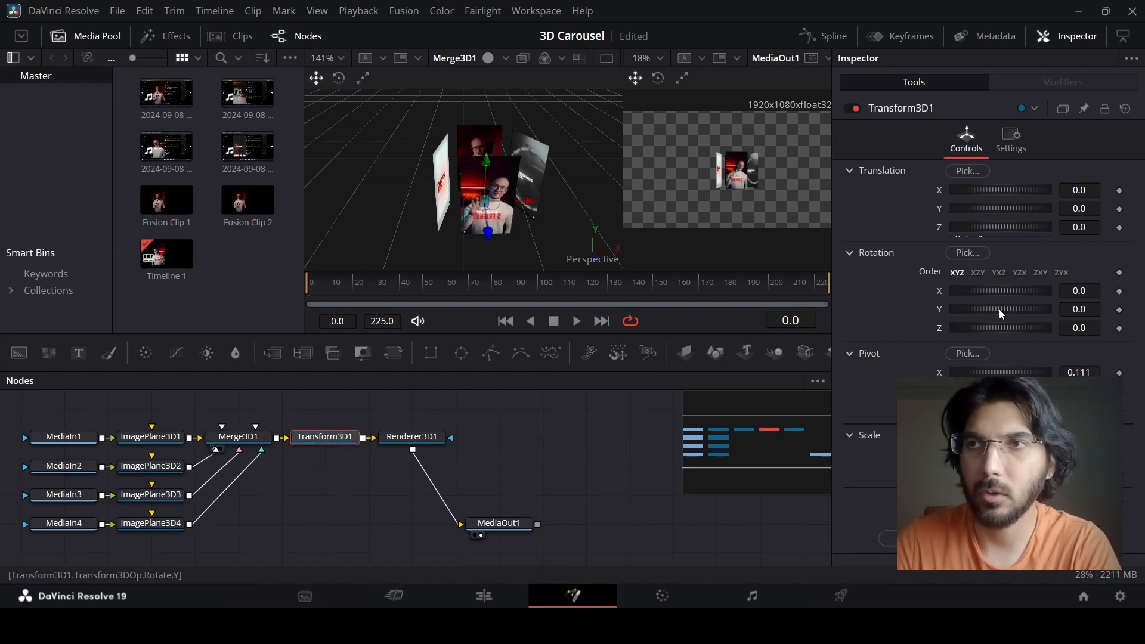
mouse_move(1000, 309)
left_mouse_down()
mouse_move(1061, 308)
mouse_move(990, 307)
left_mouse_up()
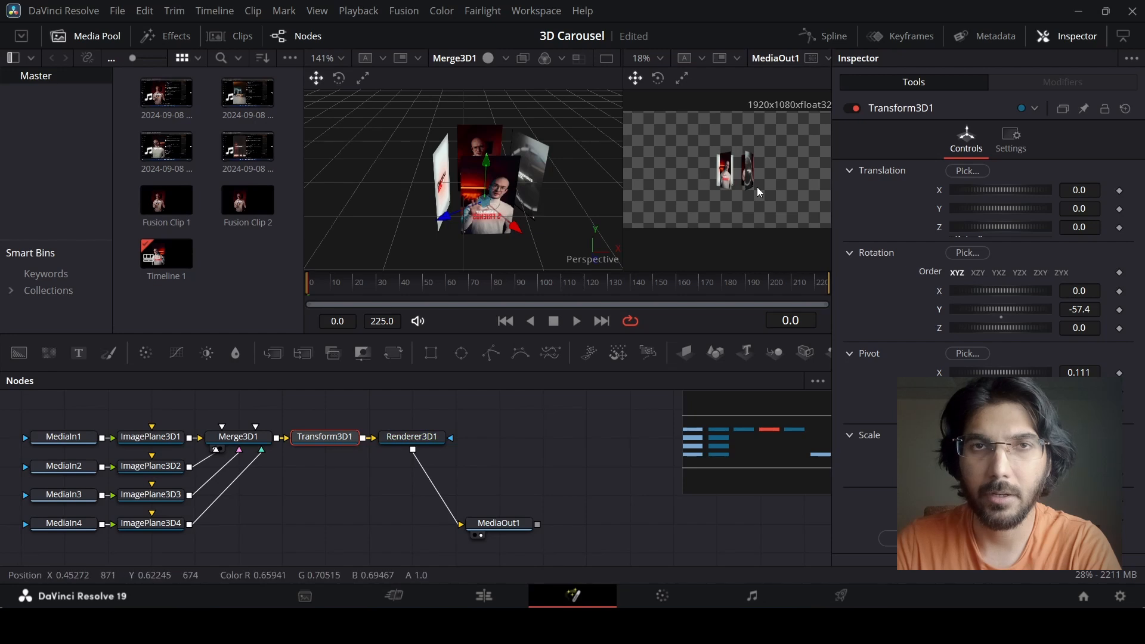
Reset the Y rotation of Transform3D1 to 0 and set its translation to -0.116 on X and 0.5 on Z.
left_click(1001, 317)
left_click(561, 451)
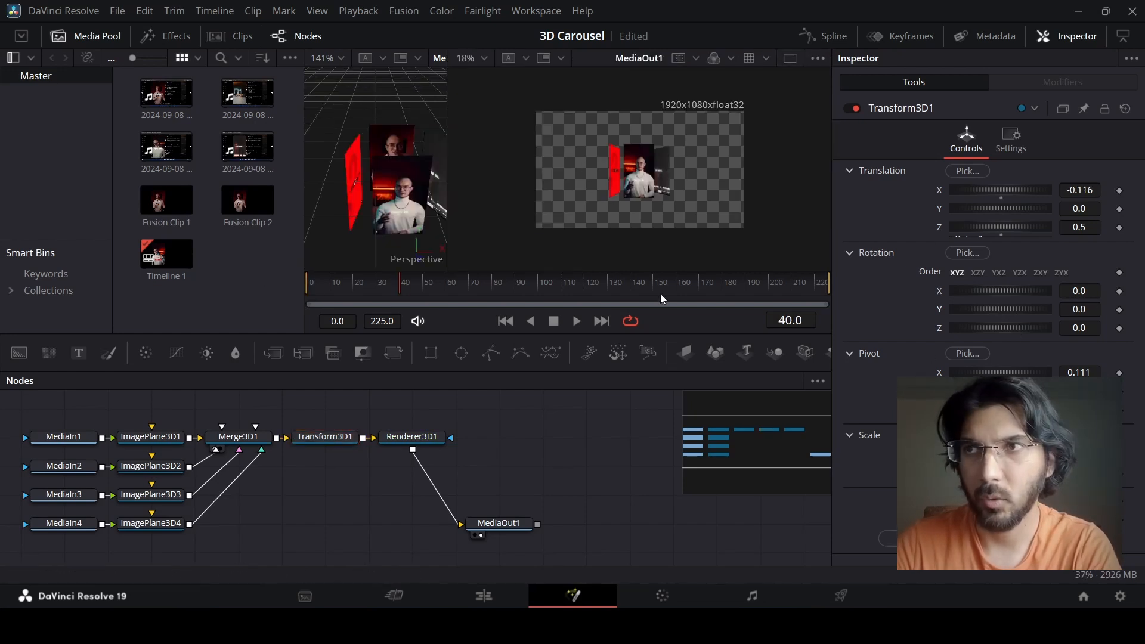
Keyframe the Y translation of Transform3D1 at -0.928 on frame 0 and add a second keyframe a few frames further on.
left_click(309, 283)
left_click_drag(1014, 209, 990, 209)
left_click(327, 285)
left_click_drag(327, 288, 280, 298)
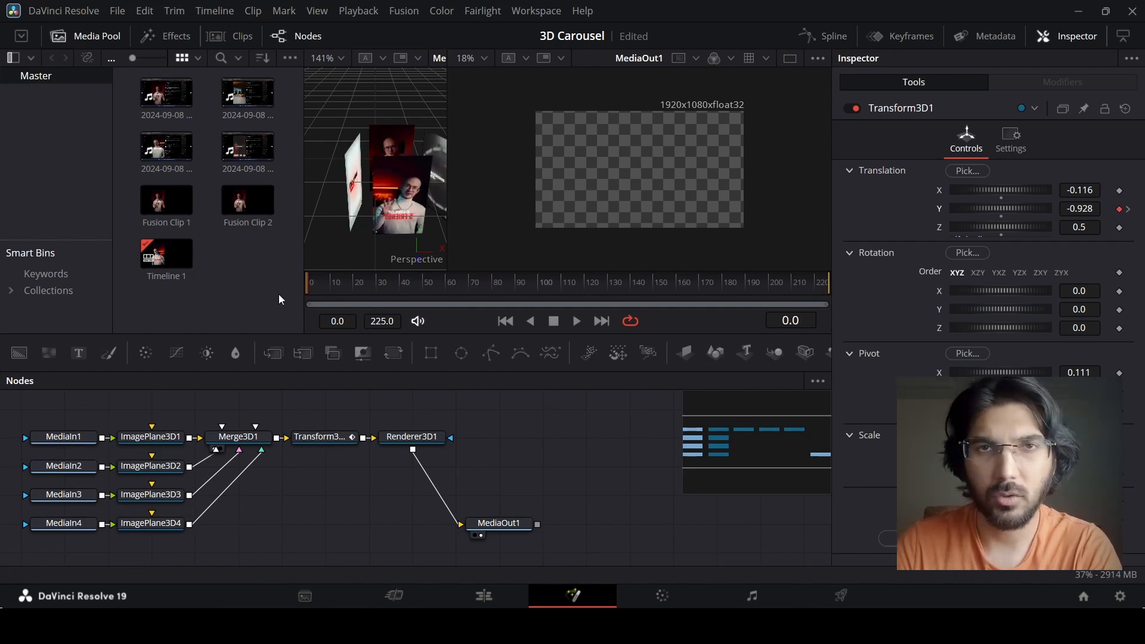
Keyframe the Y rotation of Transform3D1 at 0 on frame 0 and 360 on frame 225, and play back the spin.
left_click(1120, 310)
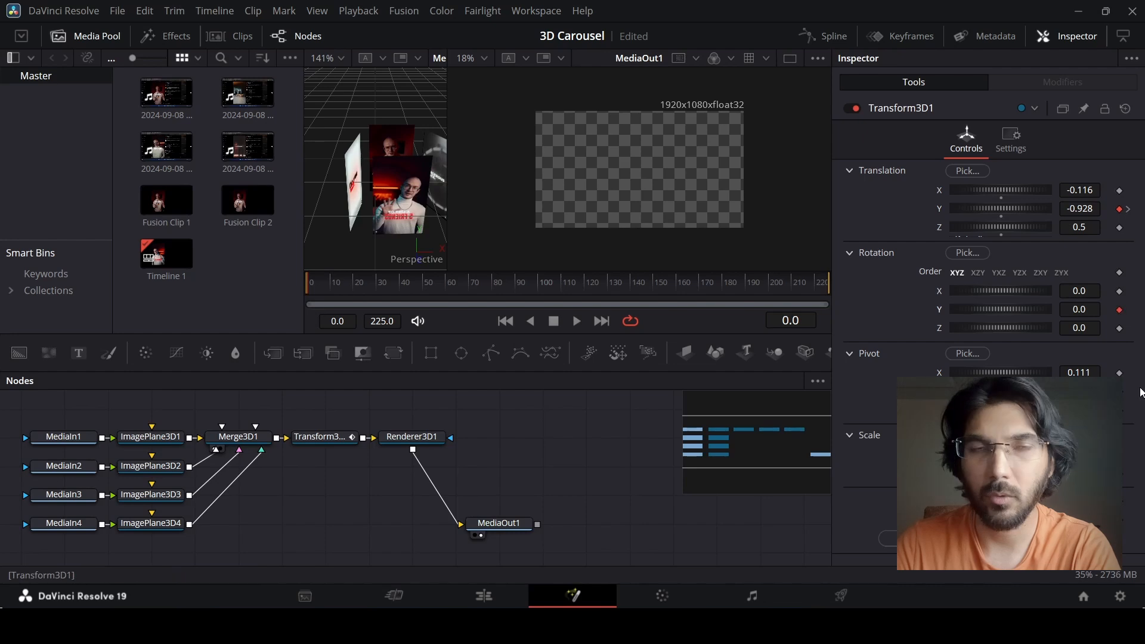
left_click_drag(557, 294, 833, 291)
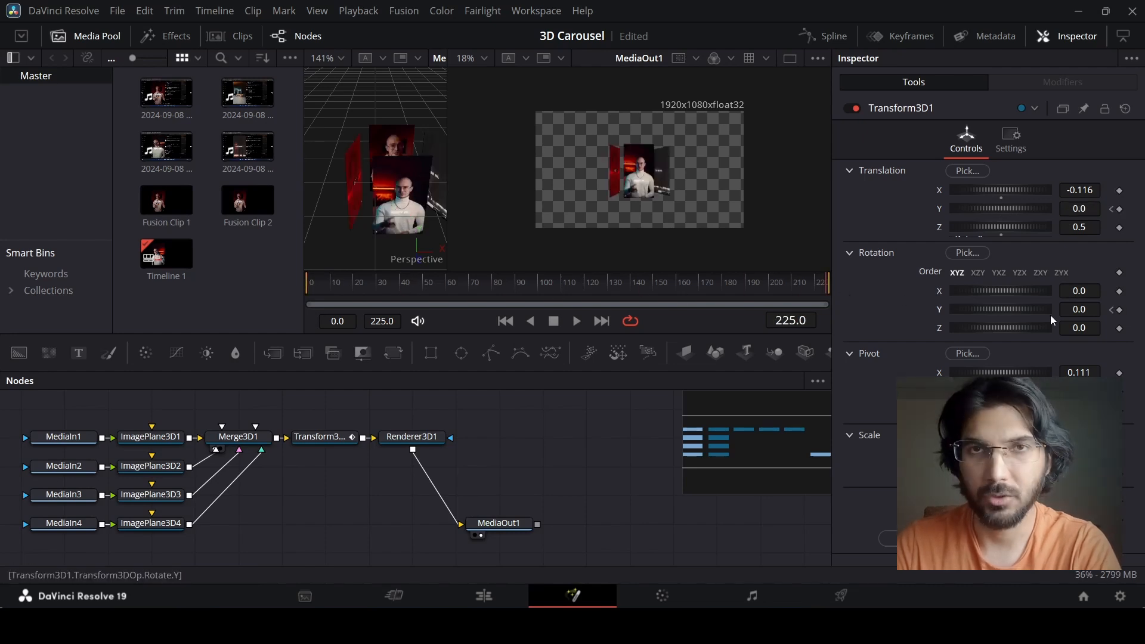
left_click(1095, 309)
type("360")
key("Tab")
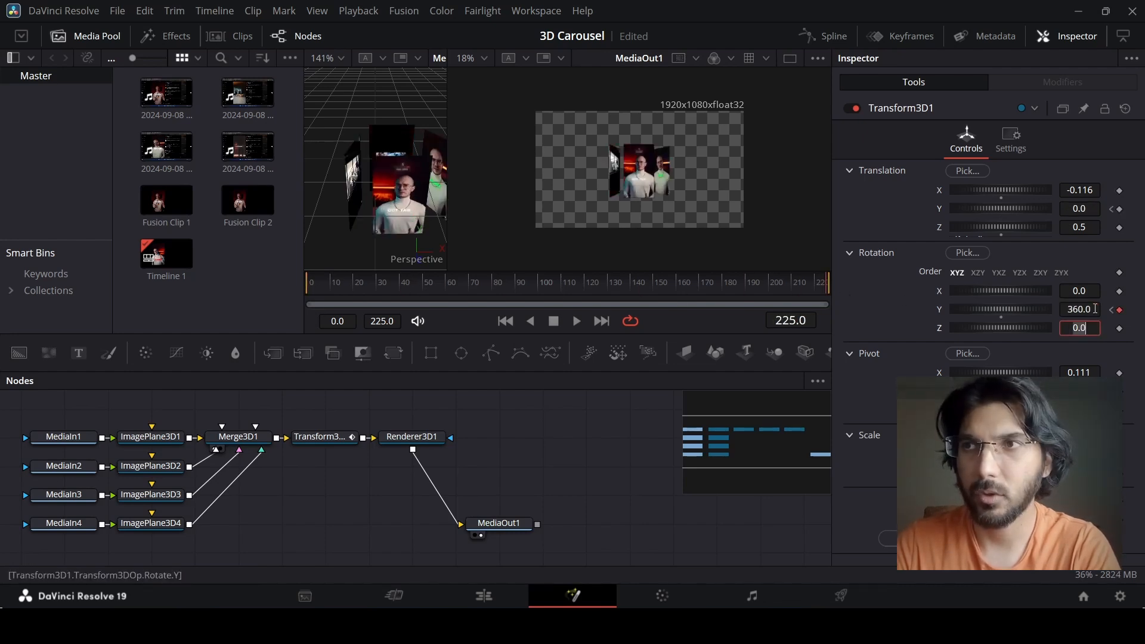
left_click(652, 429)
left_click_drag(393, 291, 261, 289)
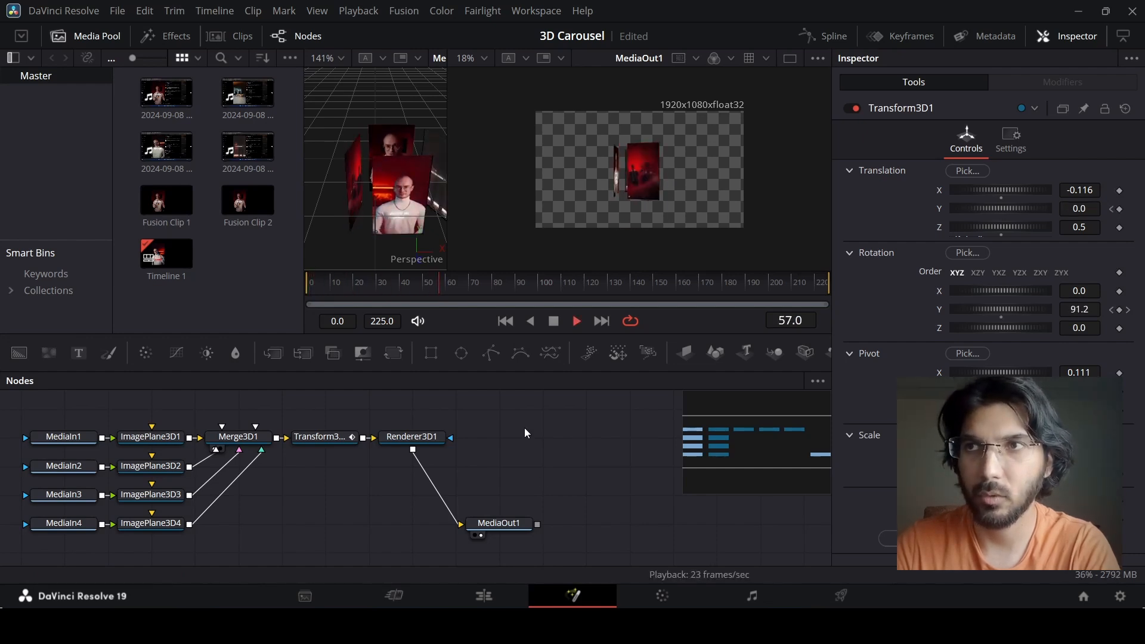
key("space")
Smooth the Y Offset curve of Transform3D1 between its two keyframes in the Spline editor and play back the rise.
left_click(825, 35)
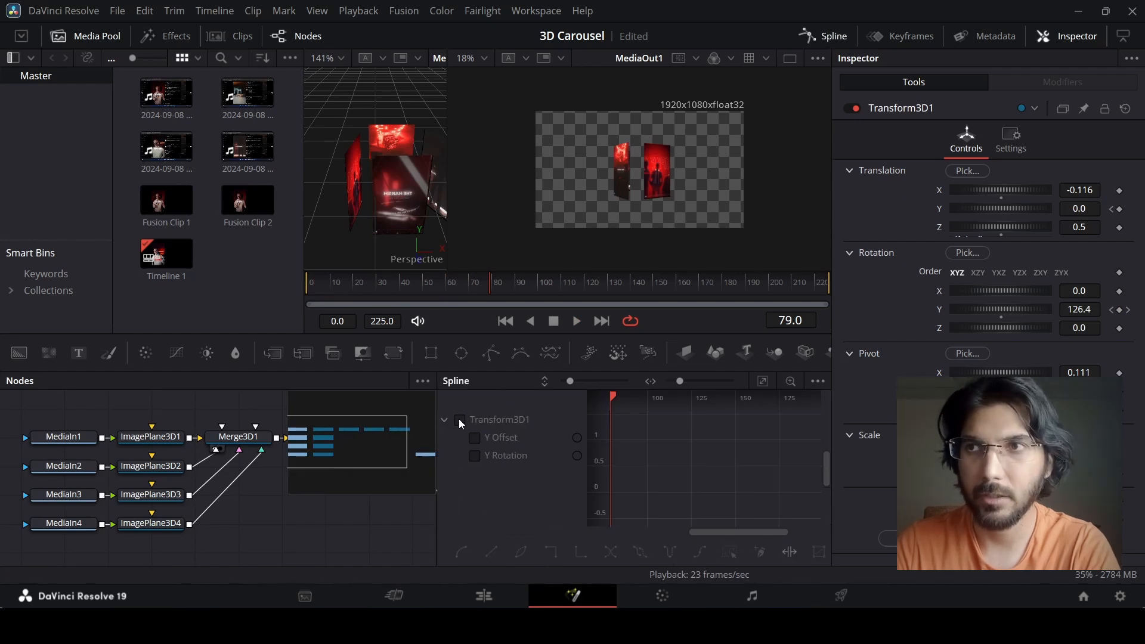
left_click(475, 438)
left_click(763, 381)
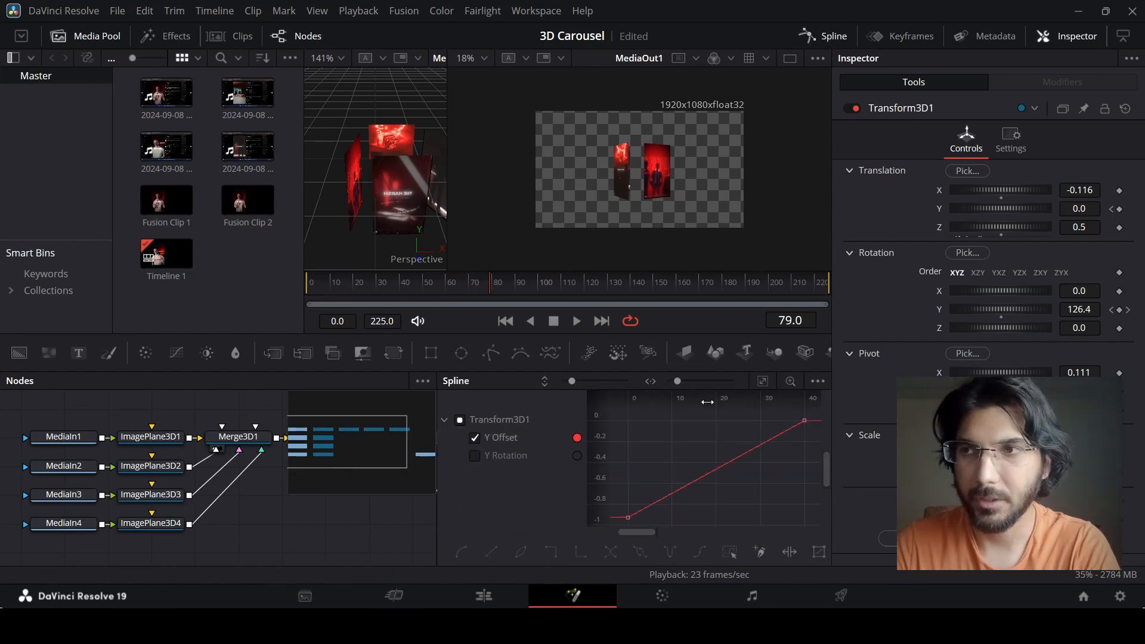
left_click_drag(707, 401, 601, 480)
left_click_drag(668, 504, 821, 404)
key("f")
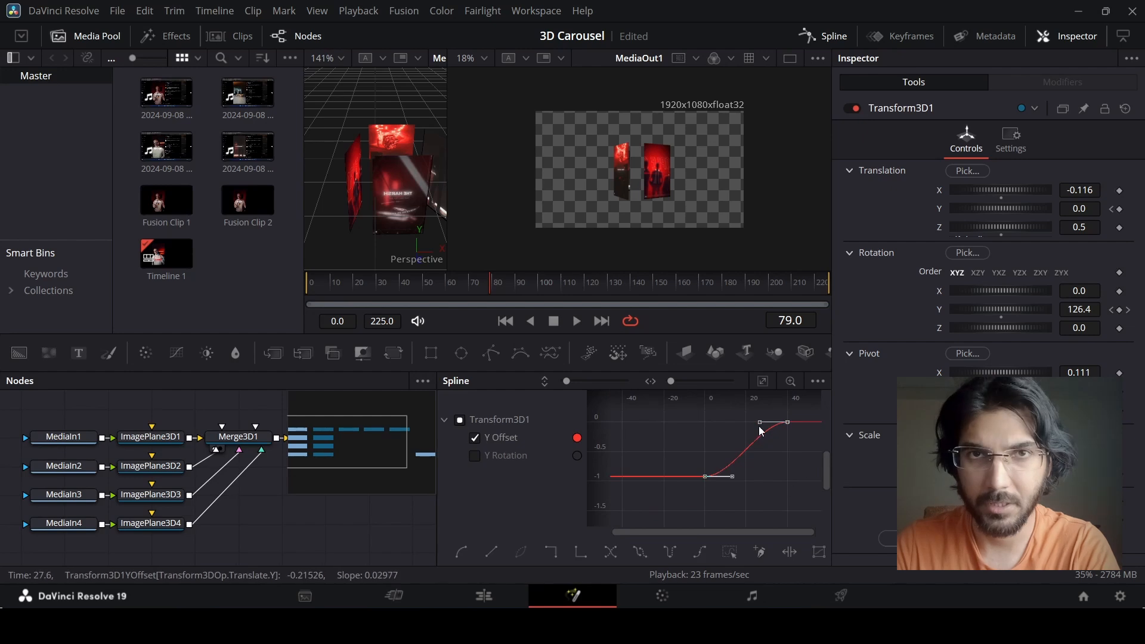
left_click(756, 427)
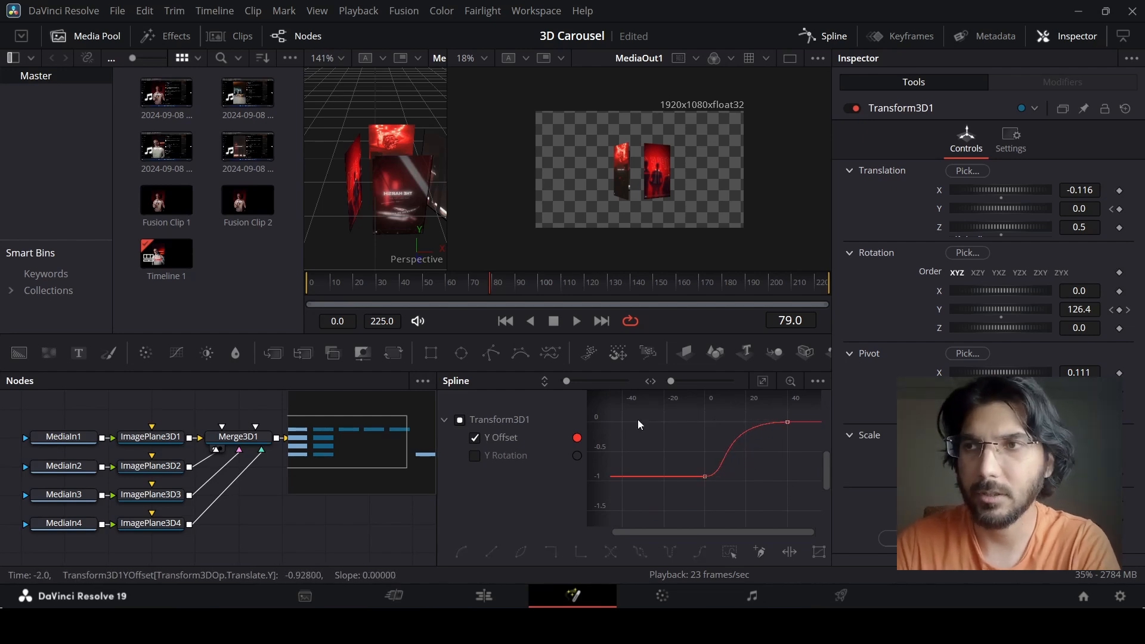
left_click(356, 291)
left_click_drag(355, 291, 295, 298)
key("space")
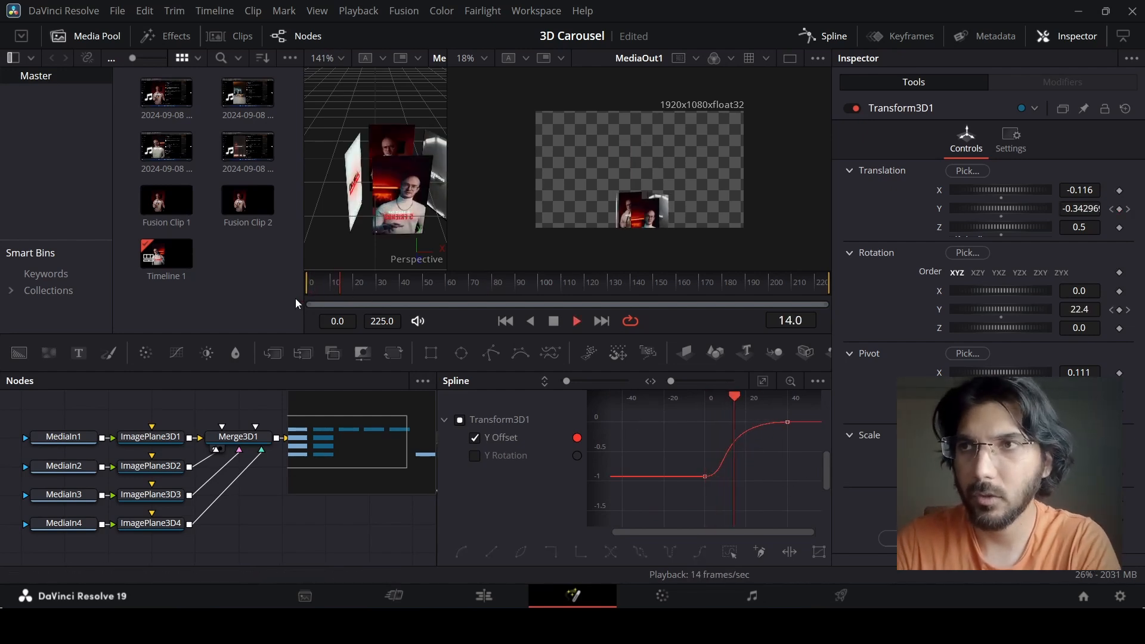
key("space")
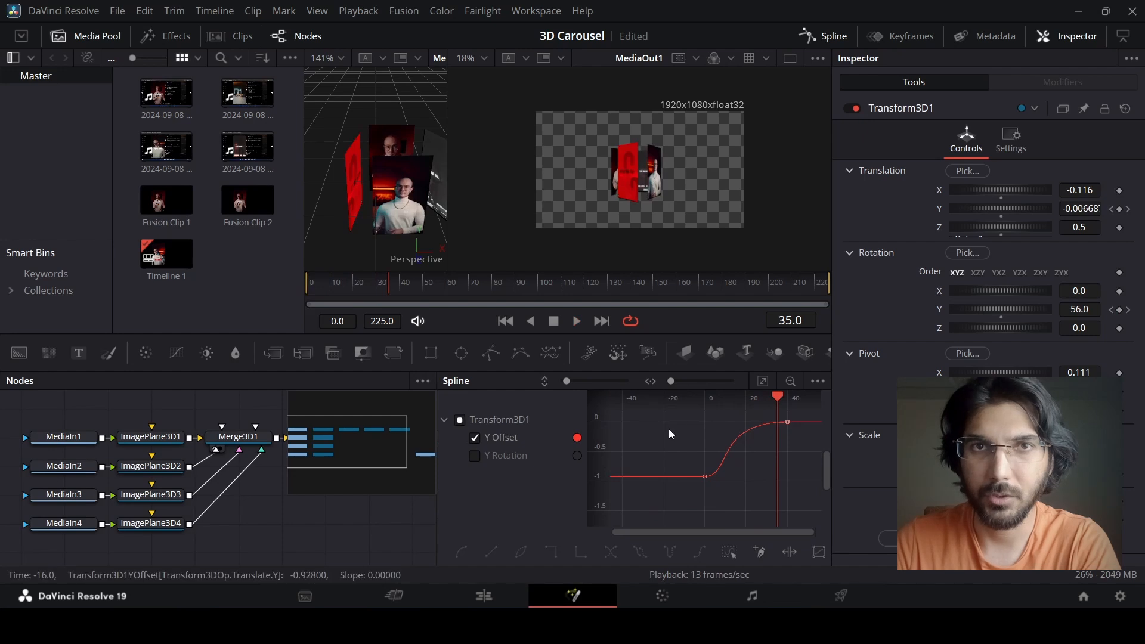
Smooth the Y Rotation curve of Transform3D1 between its two keyframes in the Spline editor and preview the spin.
left_click(475, 438)
left_click(475, 456)
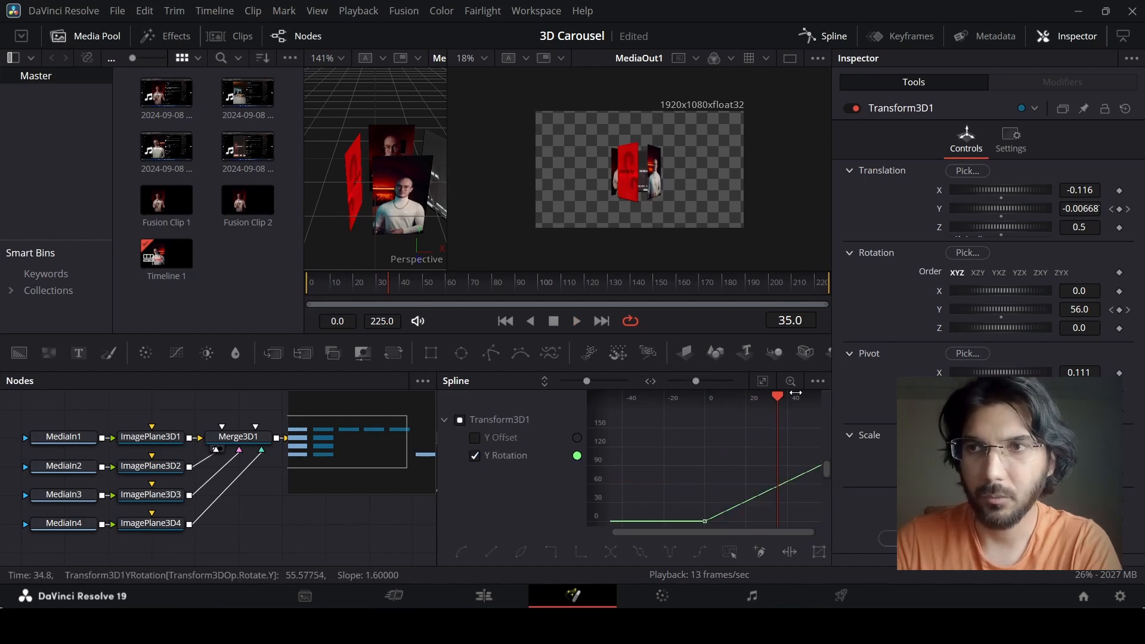
left_click(762, 381)
left_click_drag(600, 420, 651, 505)
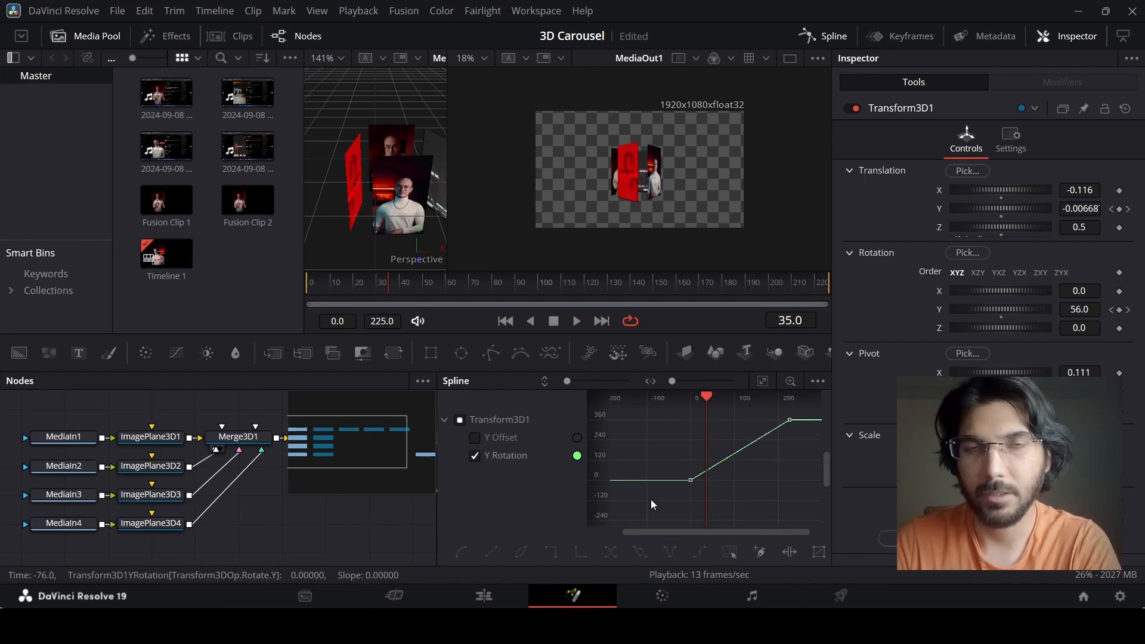
left_click_drag(813, 398, 814, 399)
key("shift+s")
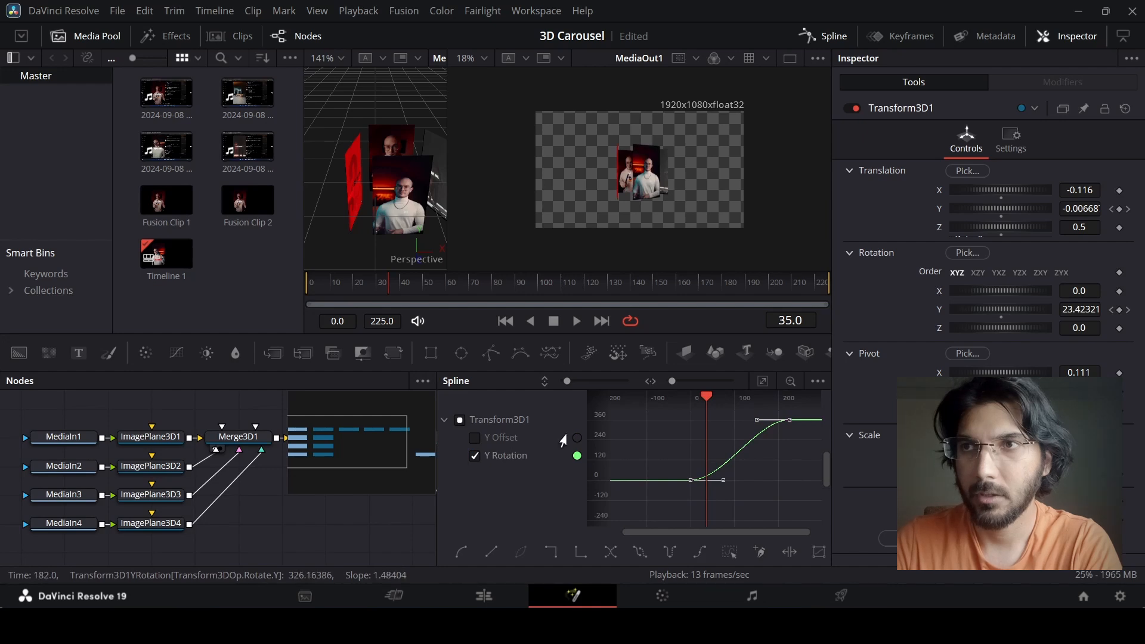
left_click_drag(359, 290, 661, 287)
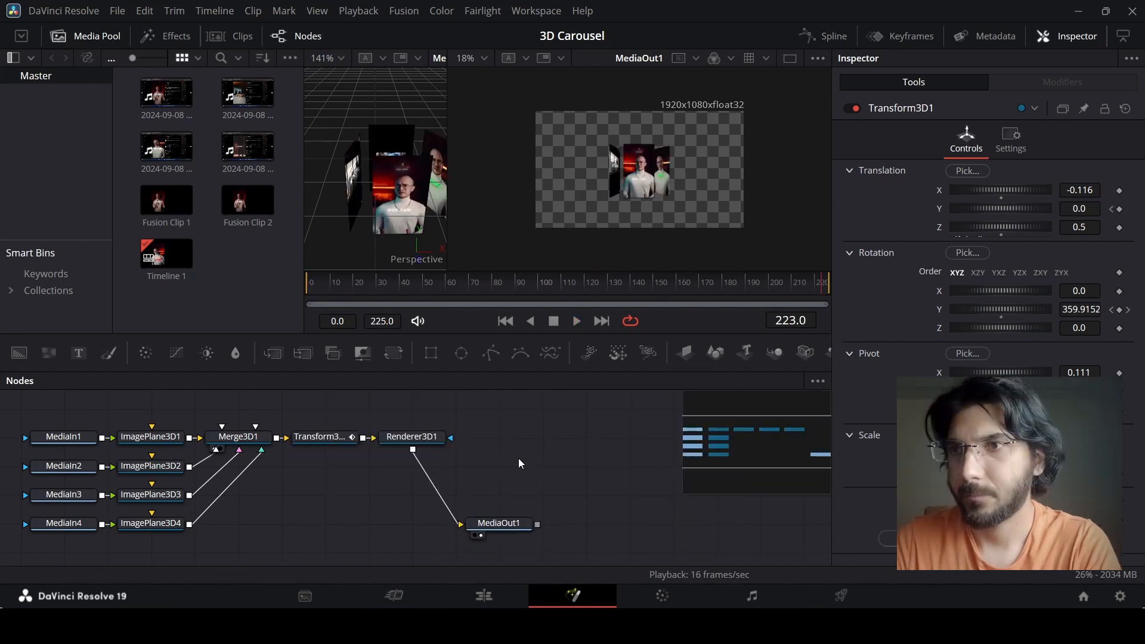
Return to the edit timeline, move Fusion Clip 2 up to track V2 and play it back.
left_click(486, 595)
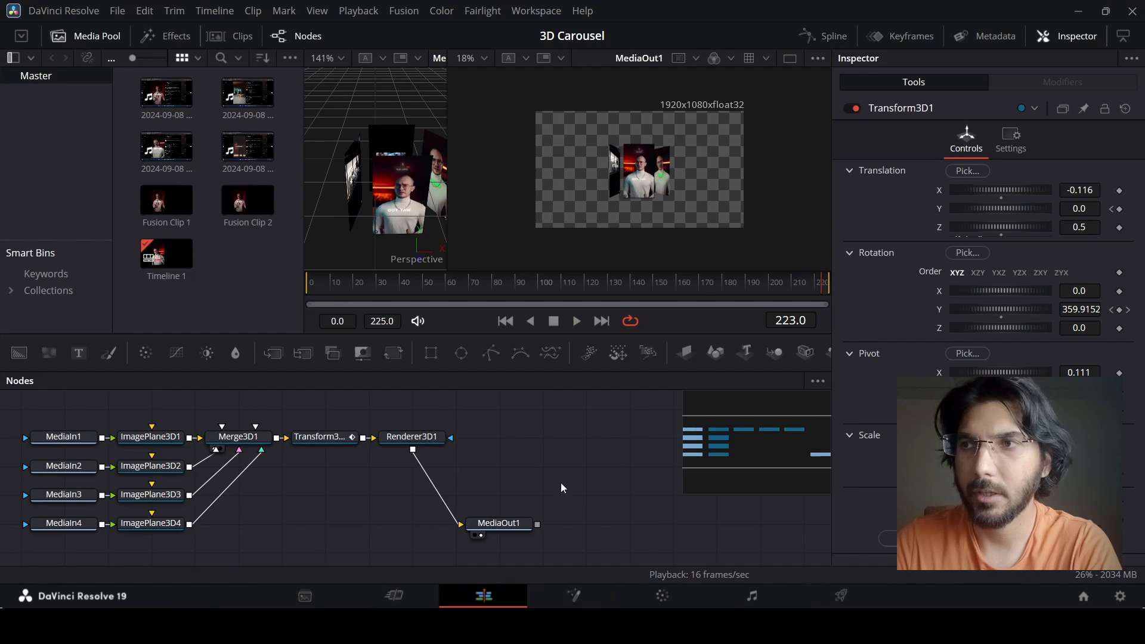
scroll(750, 440, "right", 3)
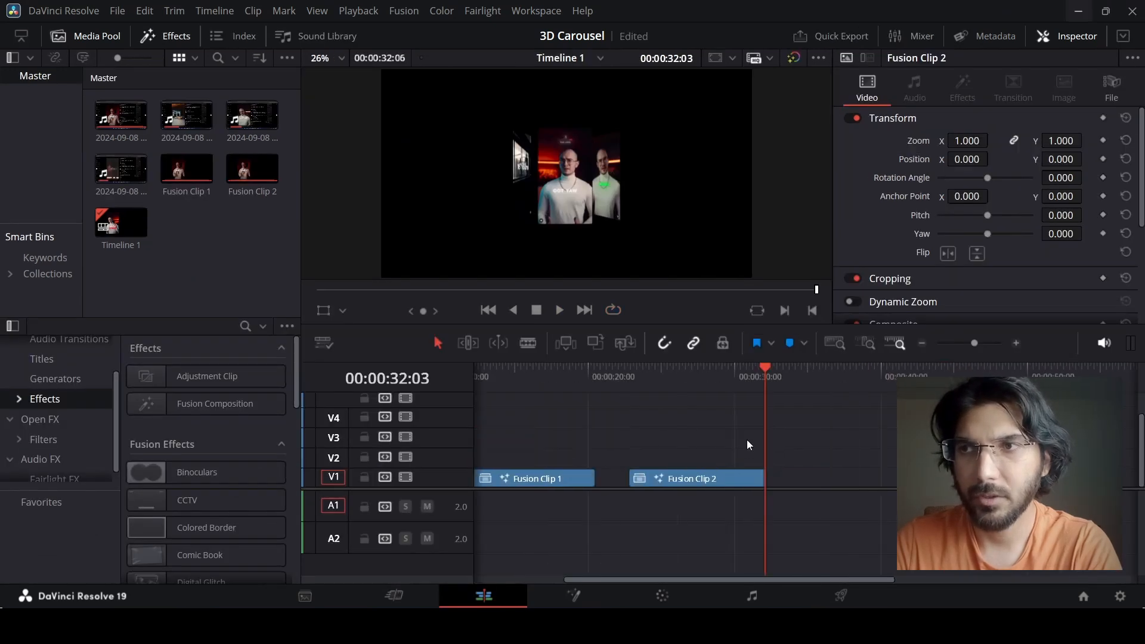
left_click_drag(695, 478, 697, 457)
mouse_move(647, 382)
left_mouse_down()
mouse_move(672, 375)
mouse_move(628, 379)
left_mouse_up()
key("space")
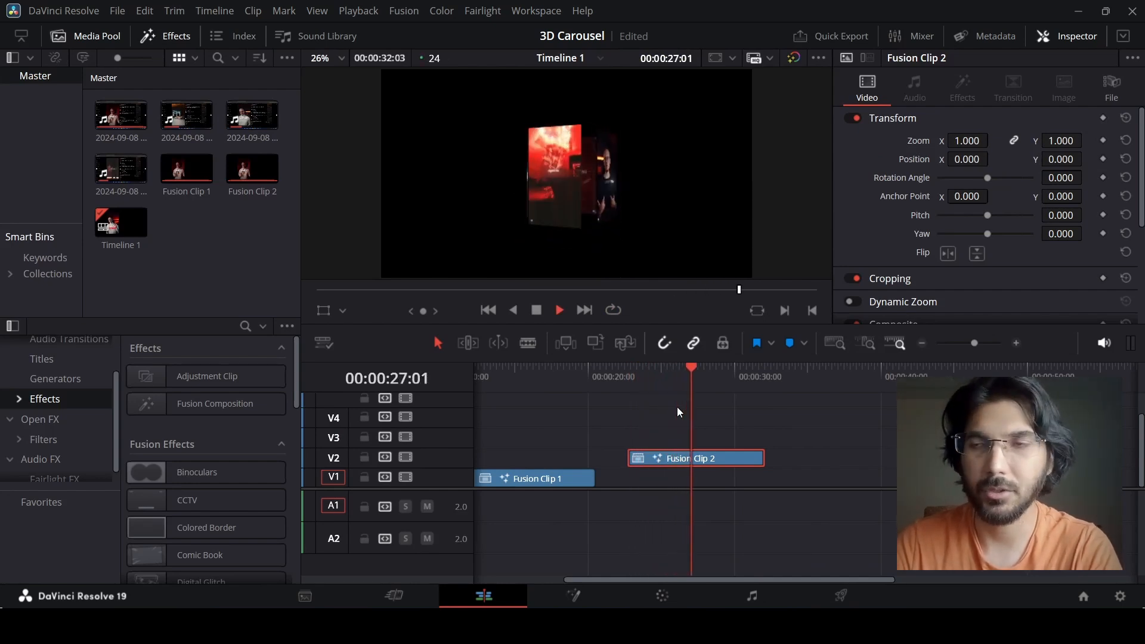
key("space")
Place a Solid Color generator on track V1 beneath Fusion Clip 2, spanning the same length.
left_click(45, 373)
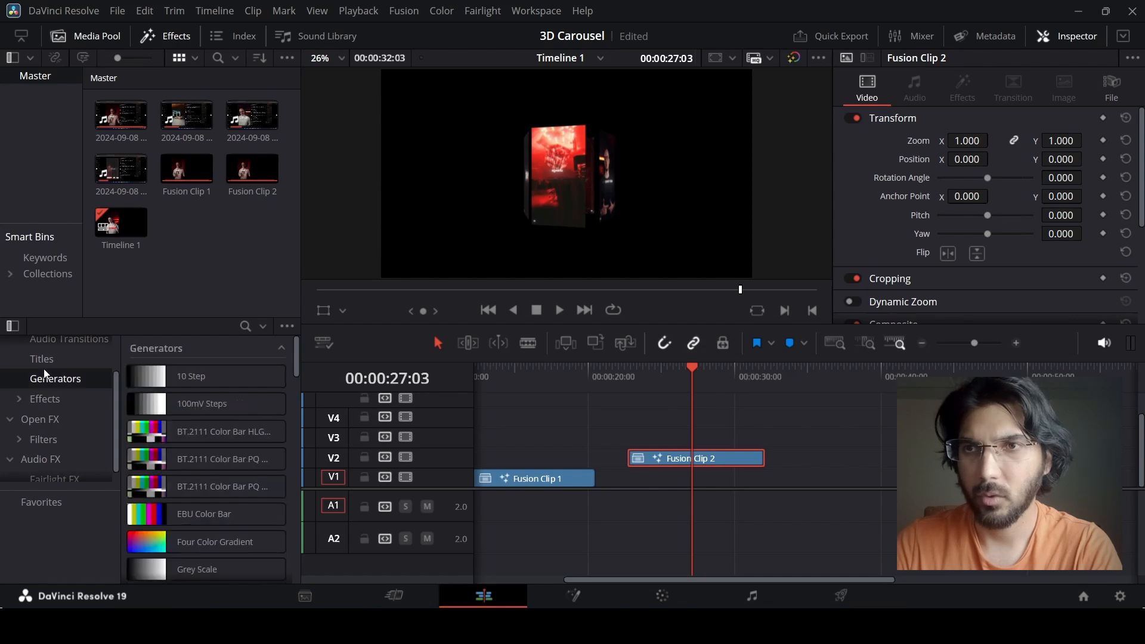
scroll(206, 532, "down", 2)
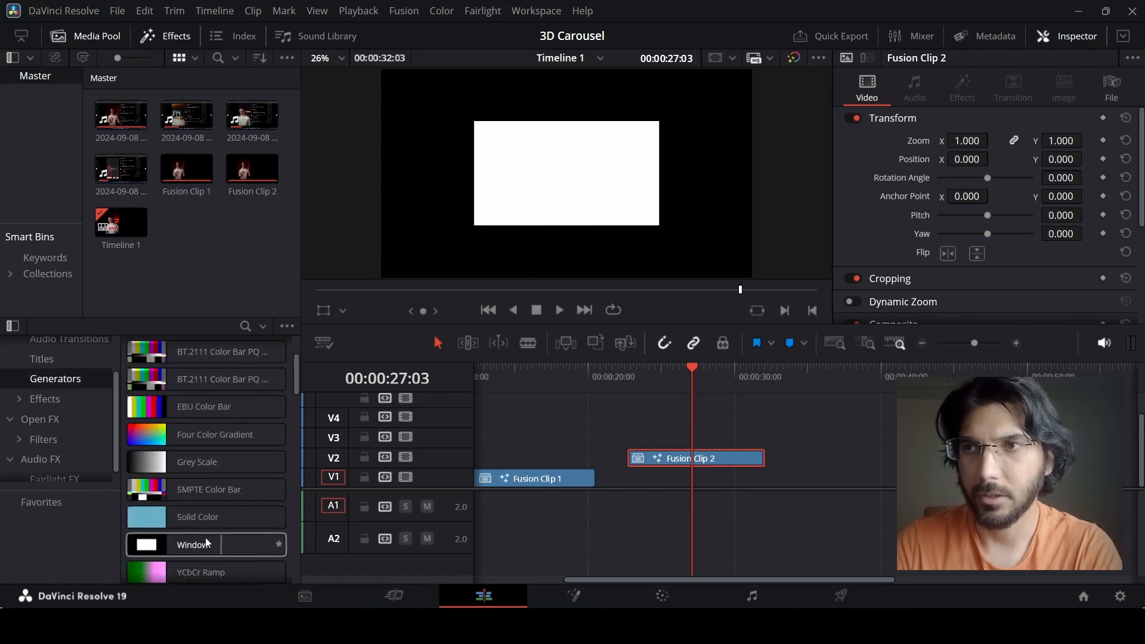
left_click_drag(203, 516, 764, 479)
left_click(746, 481)
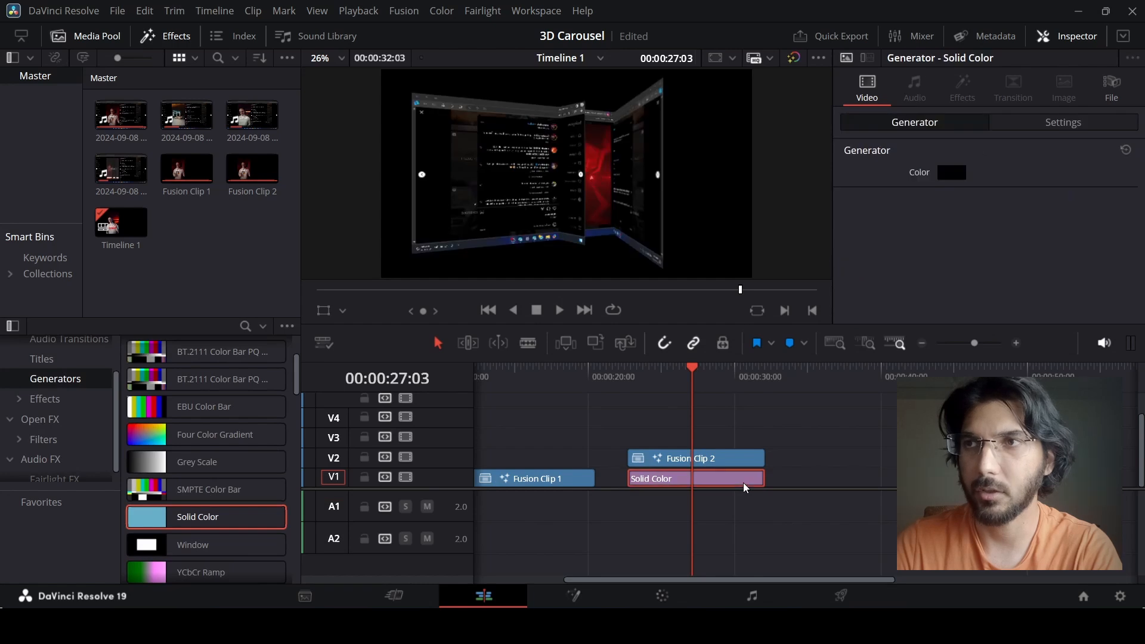
Set the Solid Color generator to off-white #f5f5f5 and play the carousel against it from the clip's start.
left_click(955, 173)
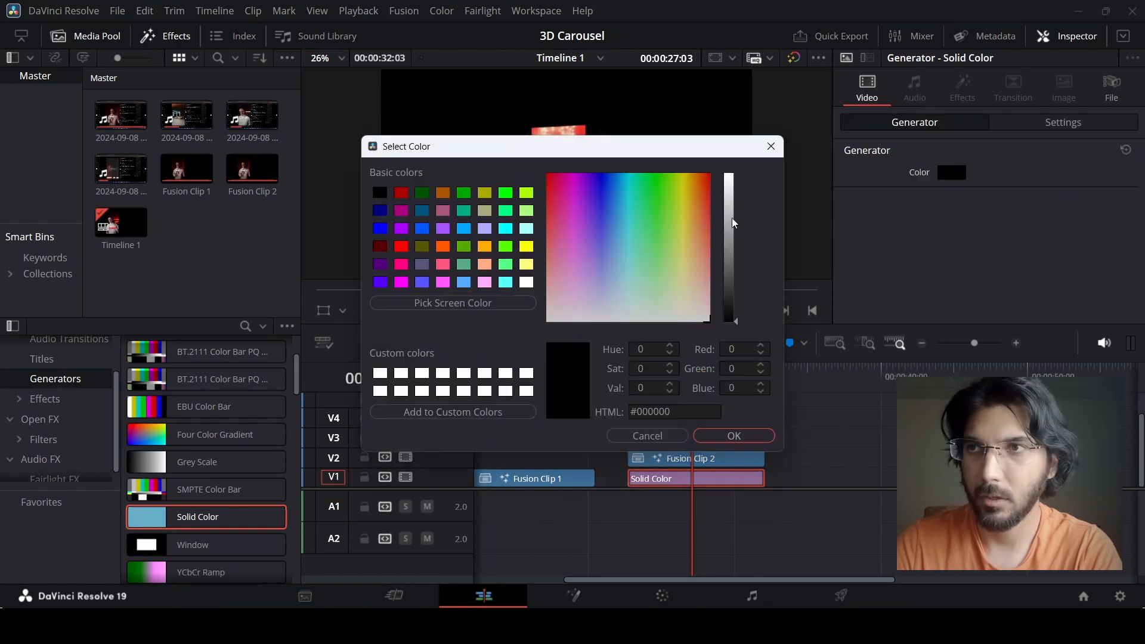
left_click_drag(733, 223, 735, 179)
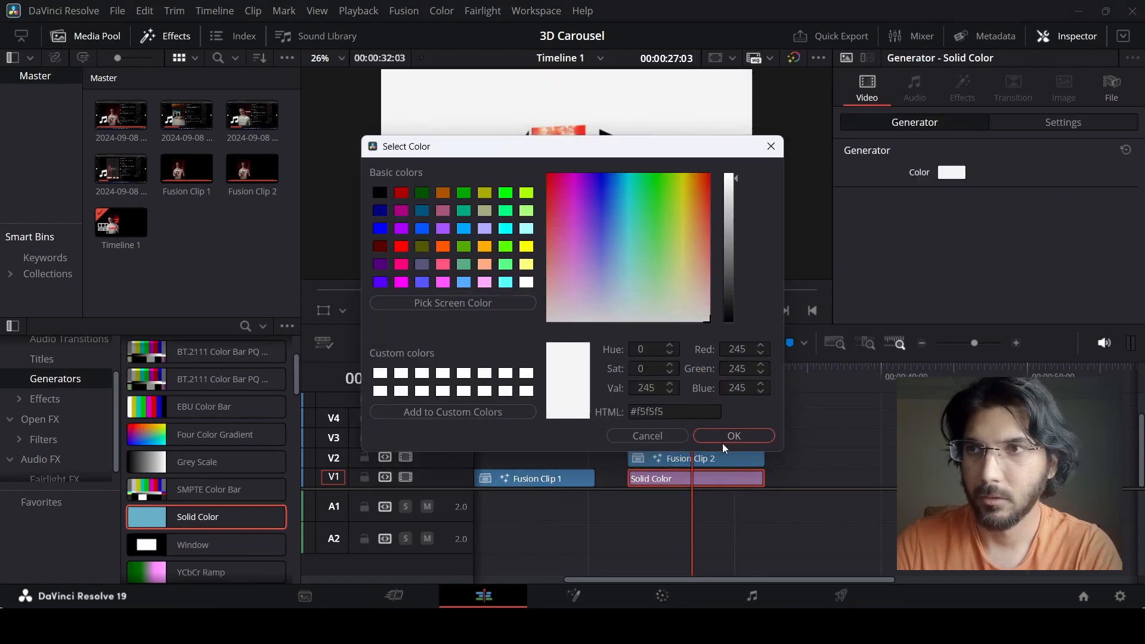
left_click(757, 437)
left_click(807, 436)
left_click(628, 378)
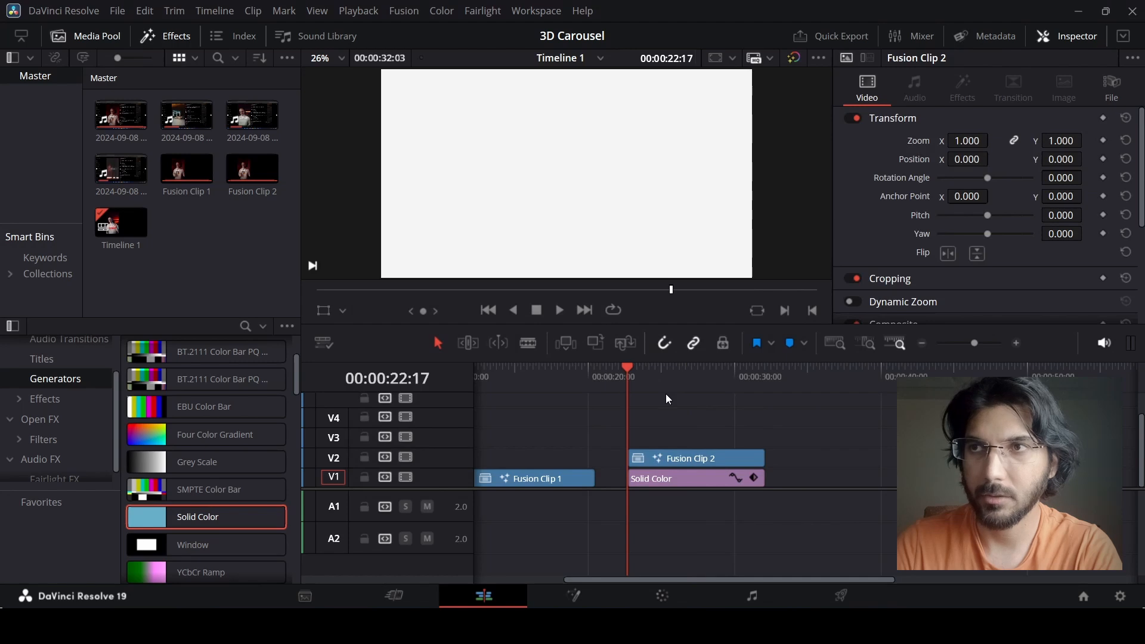
key("space")
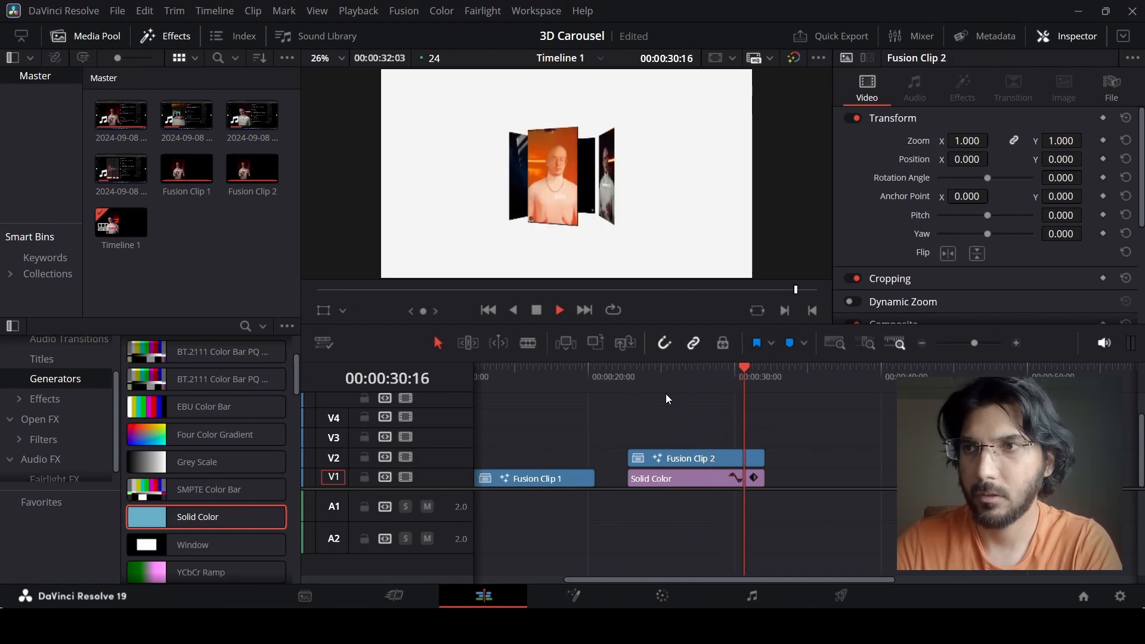
key("space")
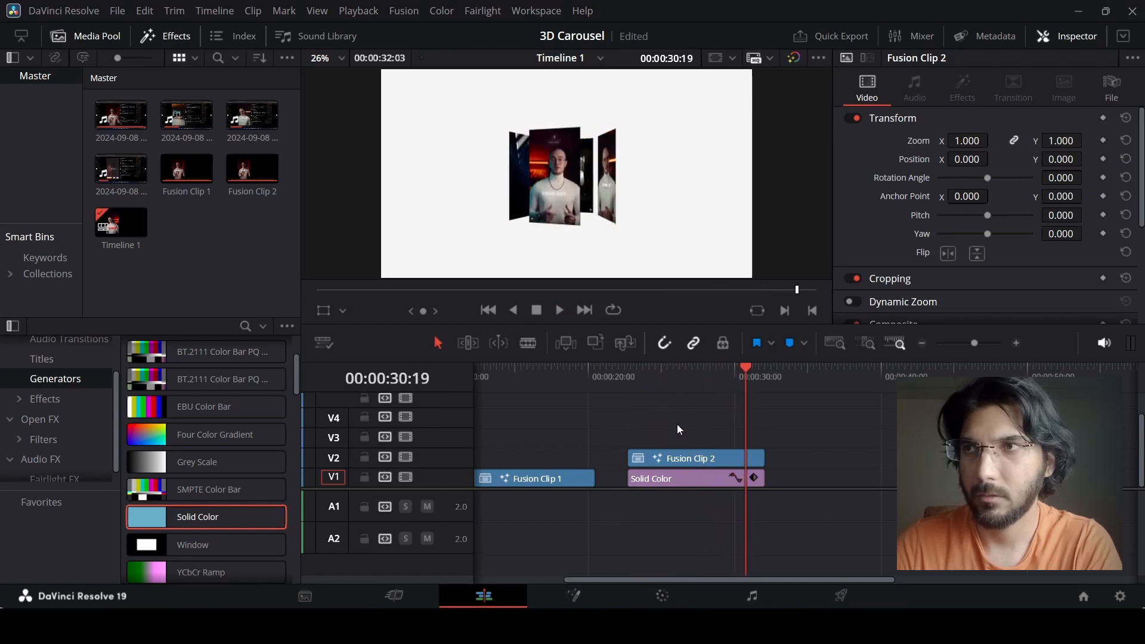
Set the Solid Color generator to red #f50004.
left_click(675, 477)
left_click(952, 173)
left_click_drag(477, 158, 191, 159)
left_click_drag(307, 225, 226, 166)
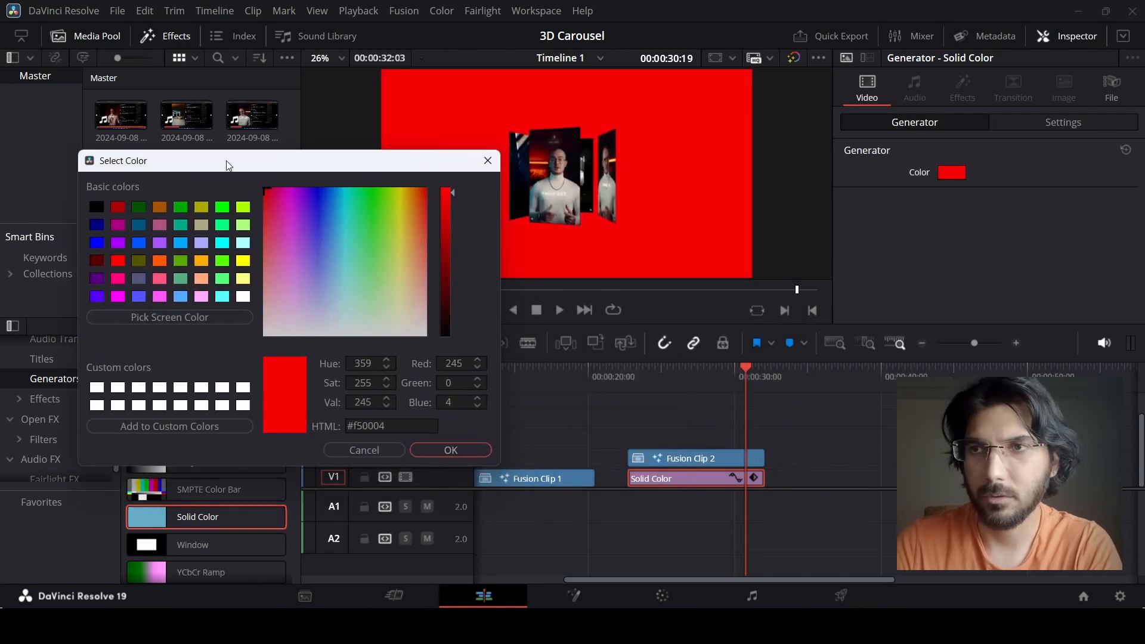
left_click(446, 450)
Play back the last part of the carousel over its background and save the project.
left_click(717, 371)
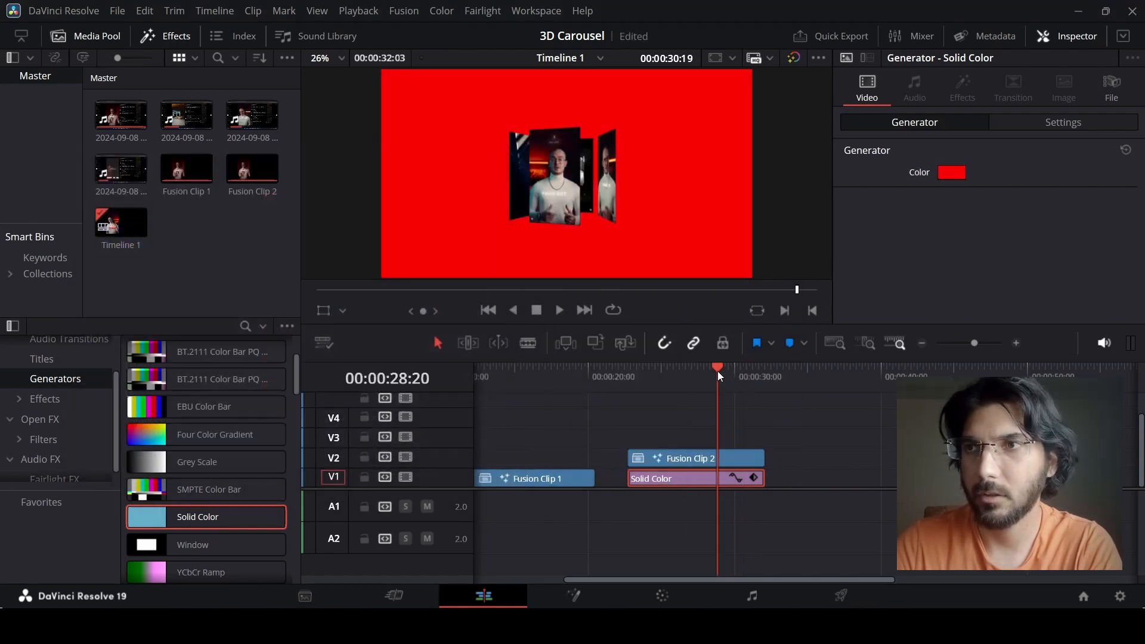
key("space")
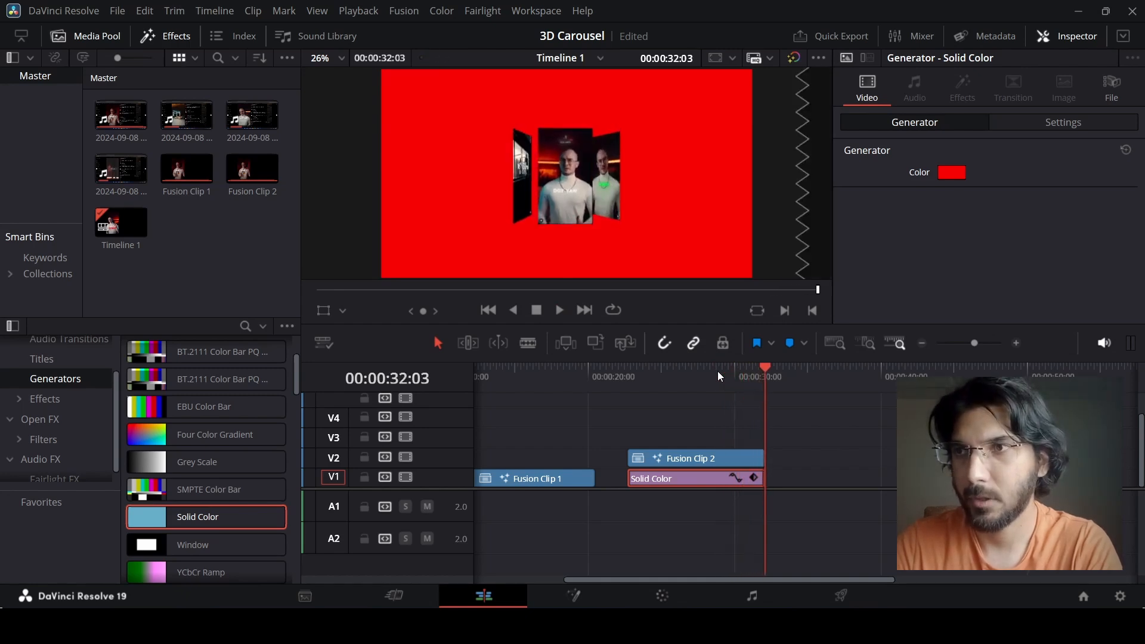
key("ctrl+s")
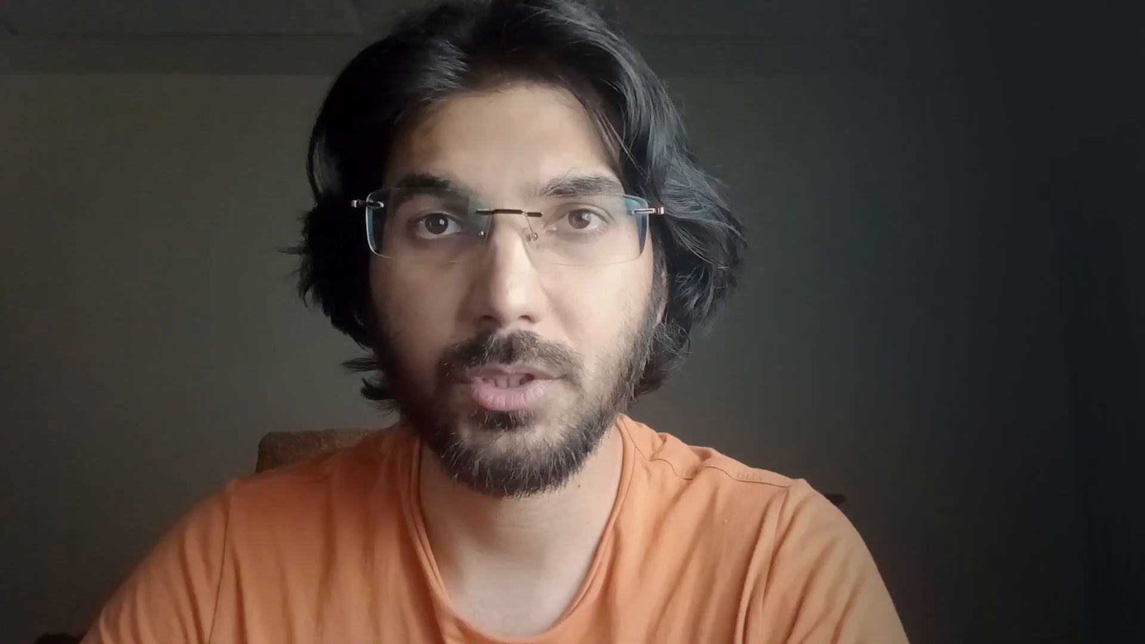